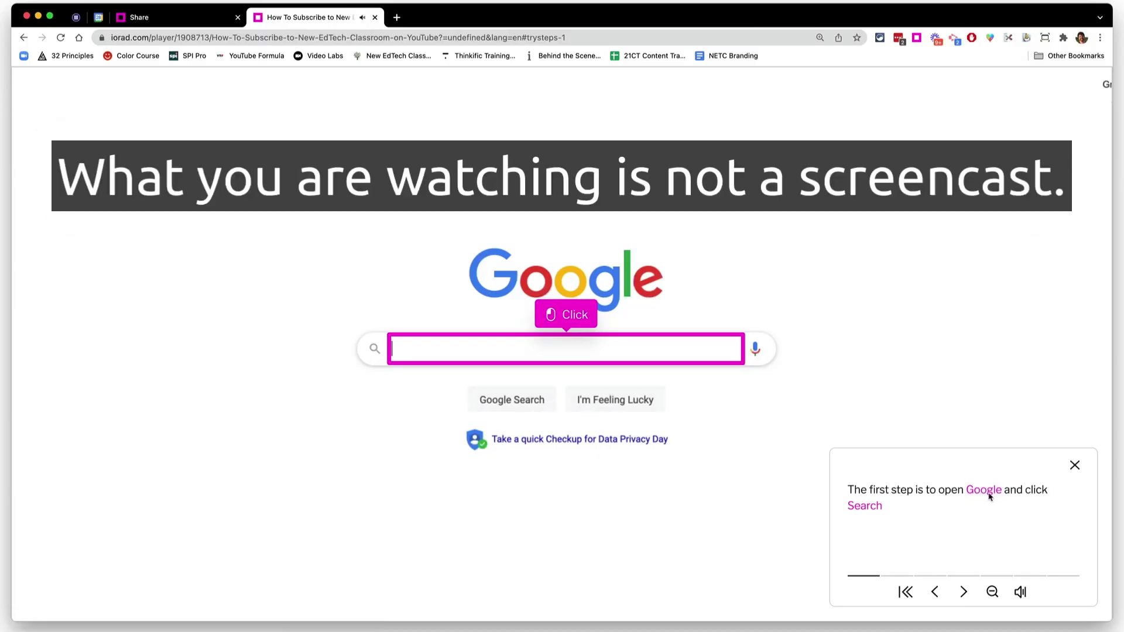
Step: Play through the New EdTech Classroom subscription tutorial to its end and switch its instructions to Chinese (Simplified)
left_click(964, 593)
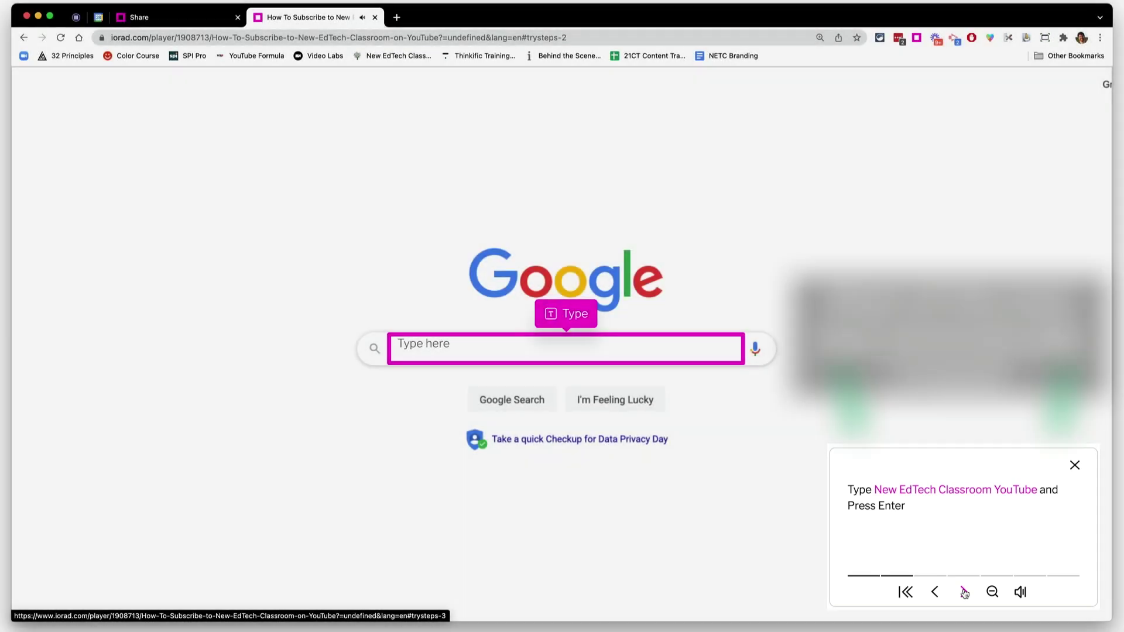
left_click(964, 593)
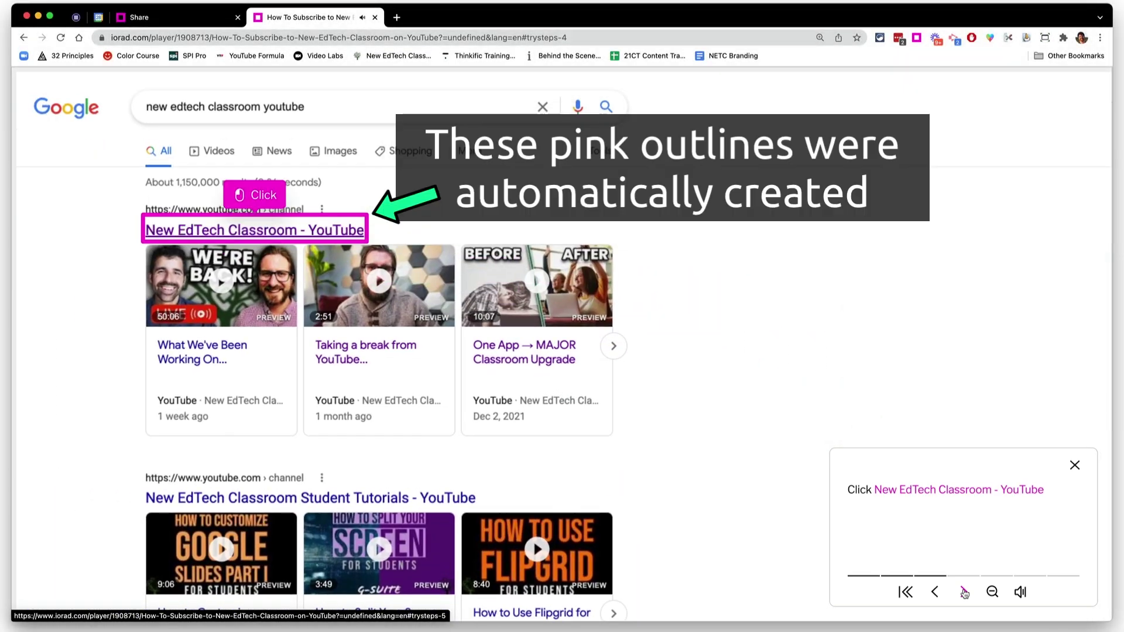
left_click(964, 593)
left_click(964, 593)
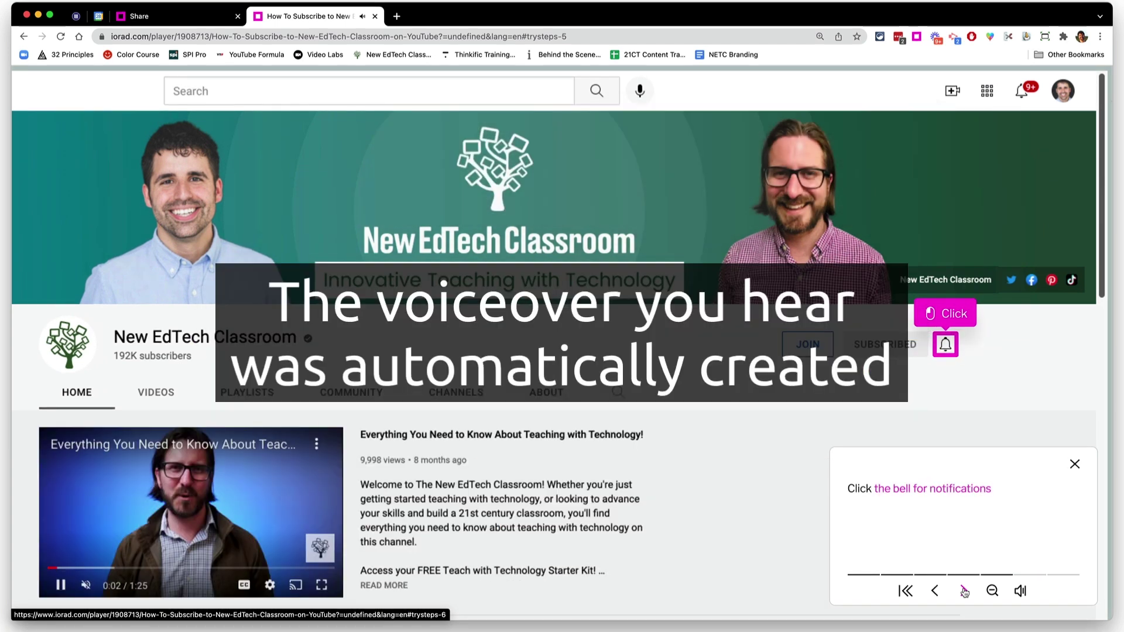
left_click(964, 593)
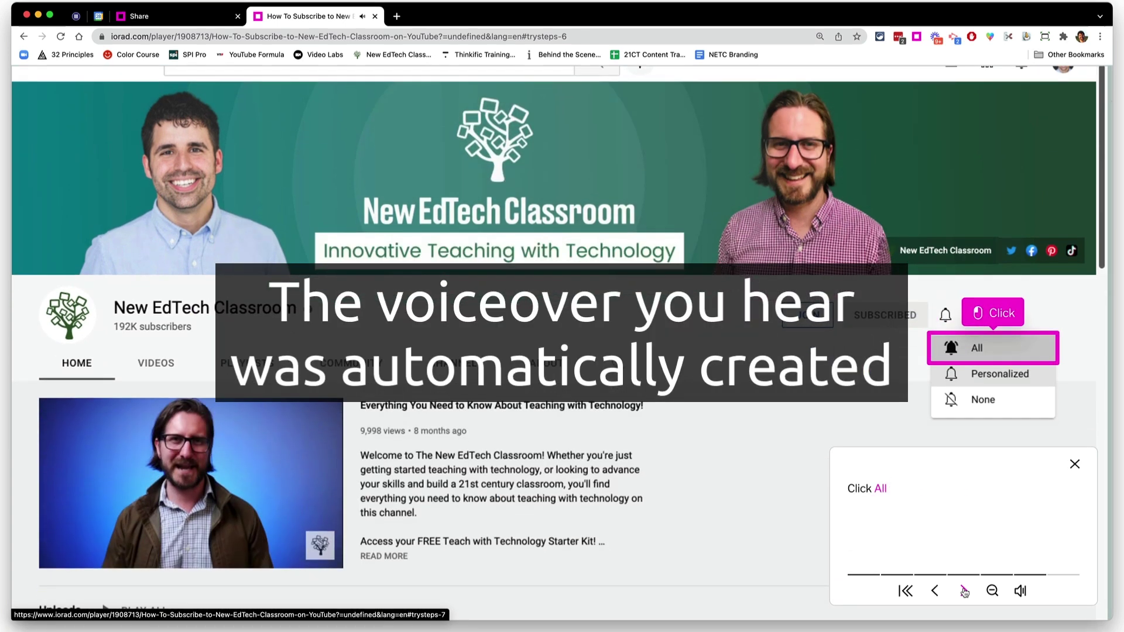
left_click(964, 593)
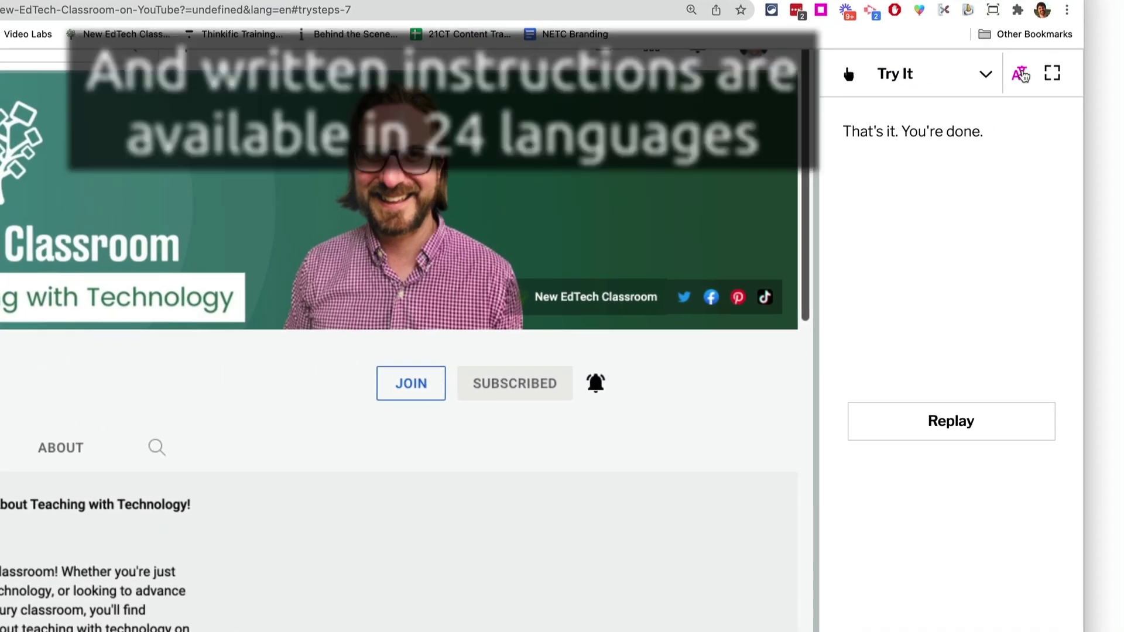
left_click(1064, 83)
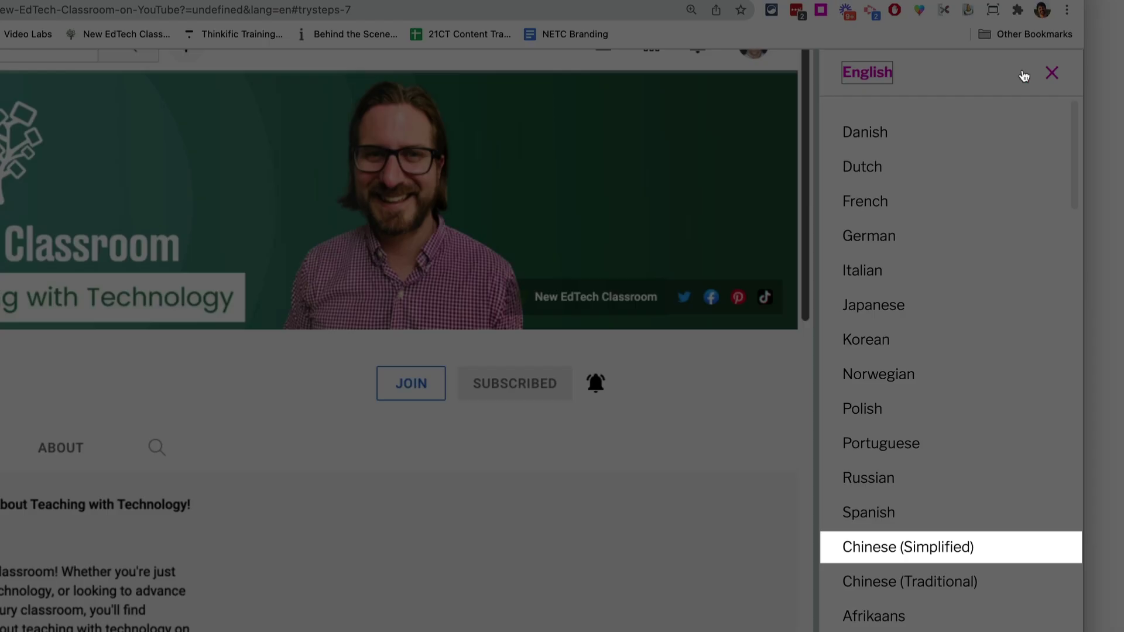
left_click(907, 547)
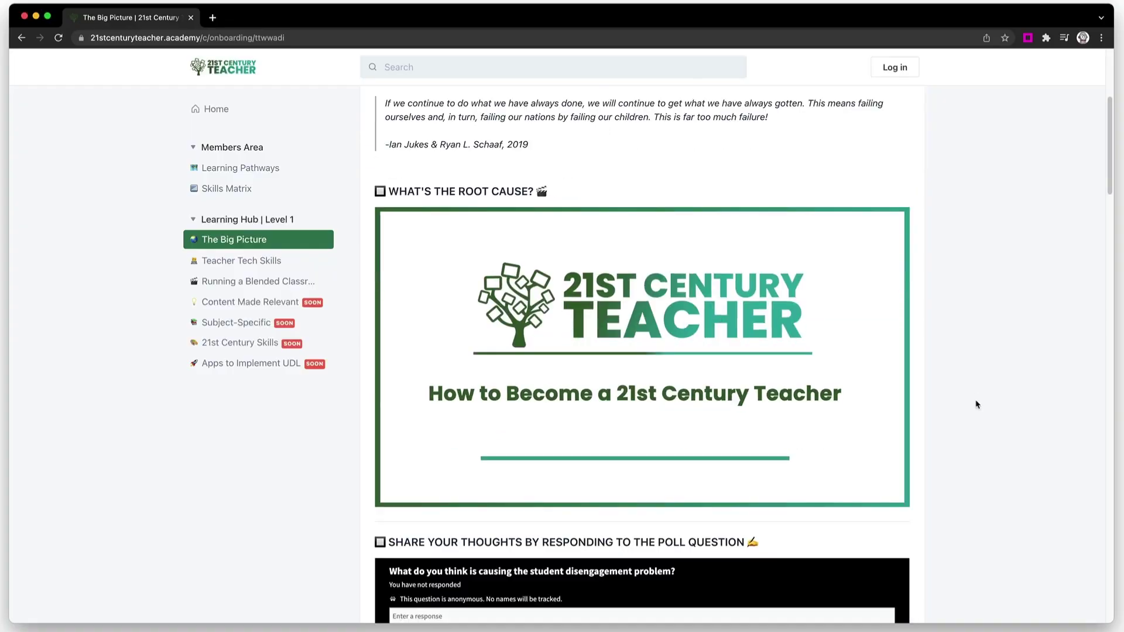
Step: Find the embedded Padlet how-to tutorial on The Big Picture page, start it and advance through its first steps
scroll(976, 404, "down", 10)
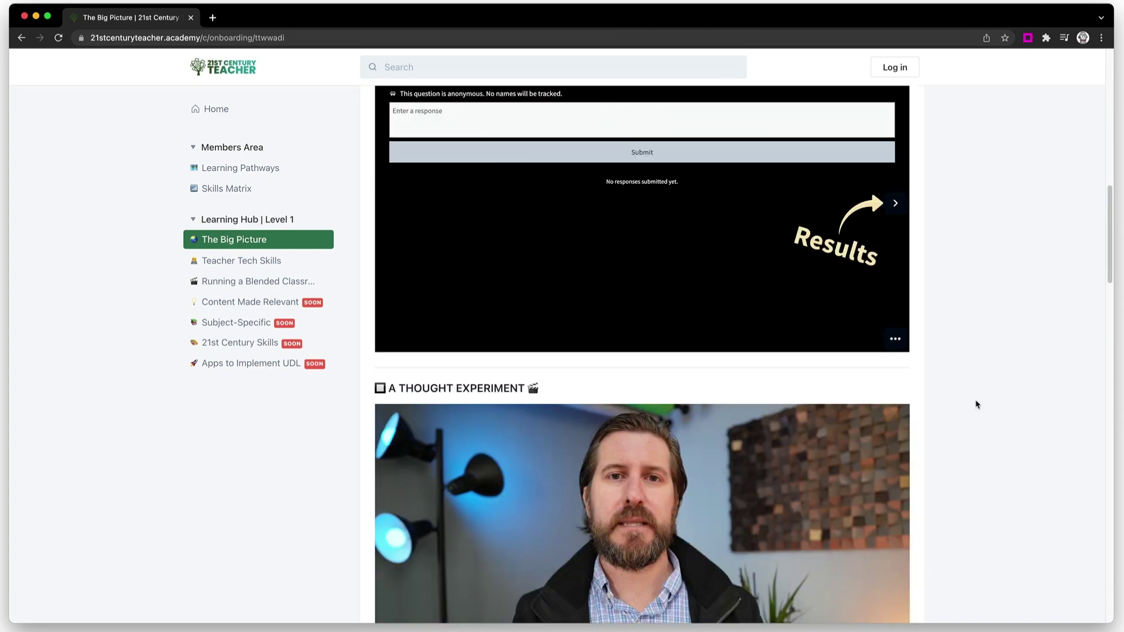
scroll(976, 404, "down", 8)
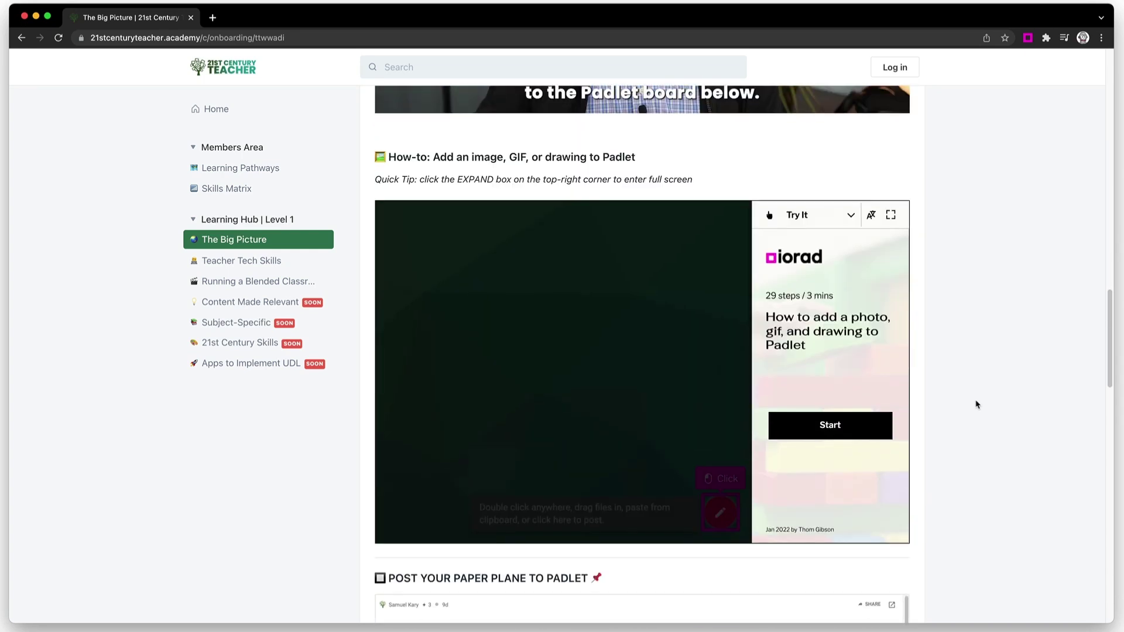
left_click(846, 379)
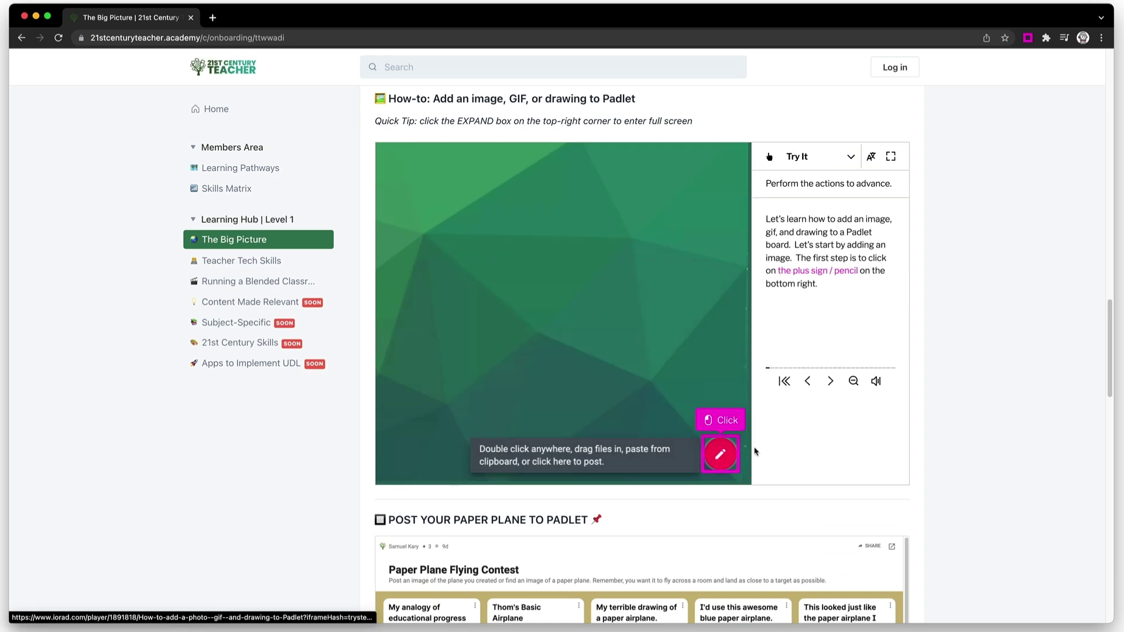
left_click(720, 454)
left_click(612, 320)
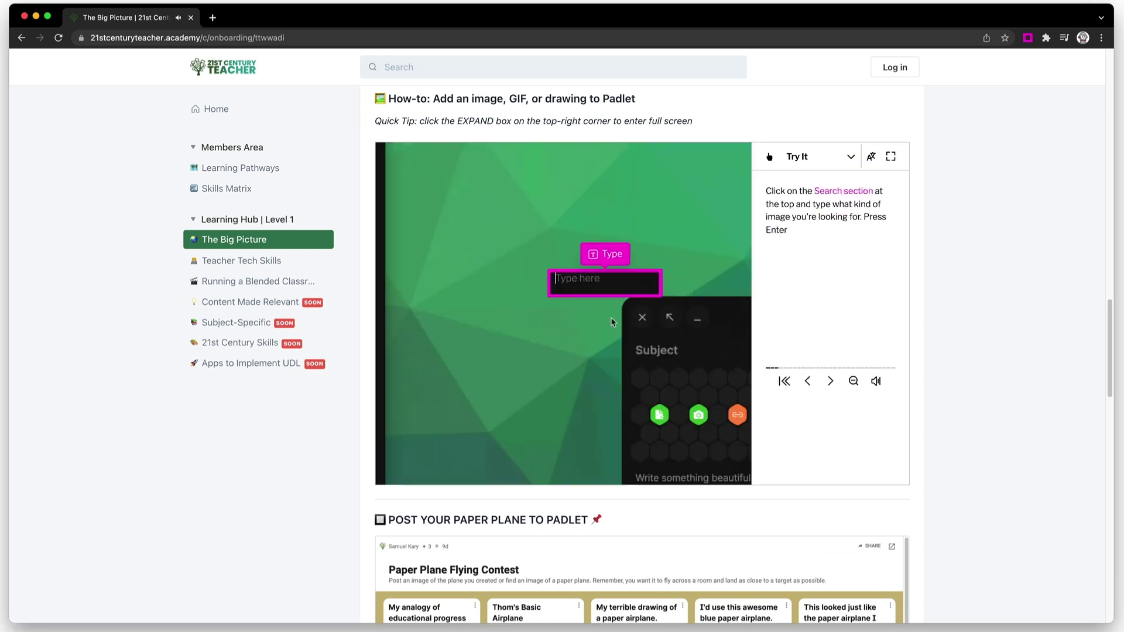
left_click(829, 381)
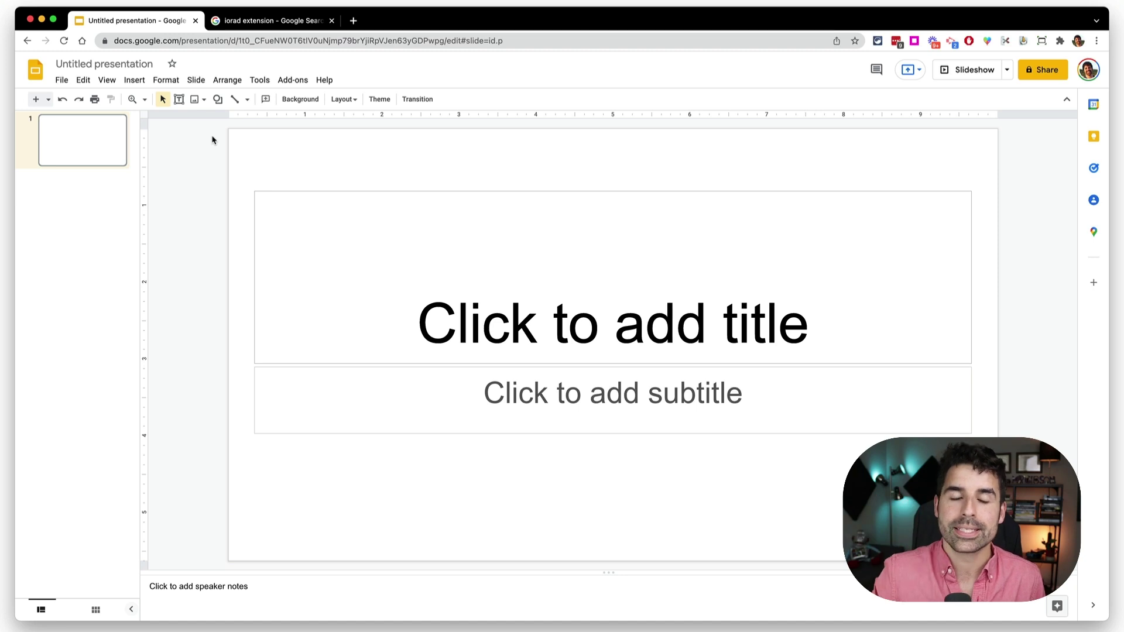
Step: View the Chrome Web Store listing for the iorad tutorial builder extension from the search results, and close it
left_click(261, 21)
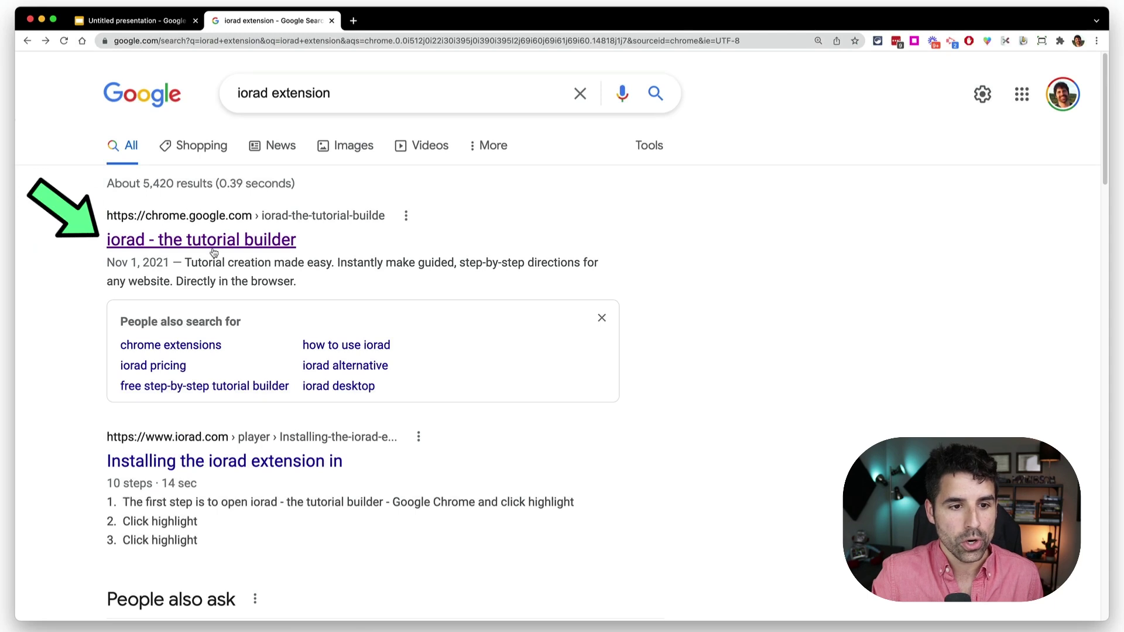
left_click(214, 240)
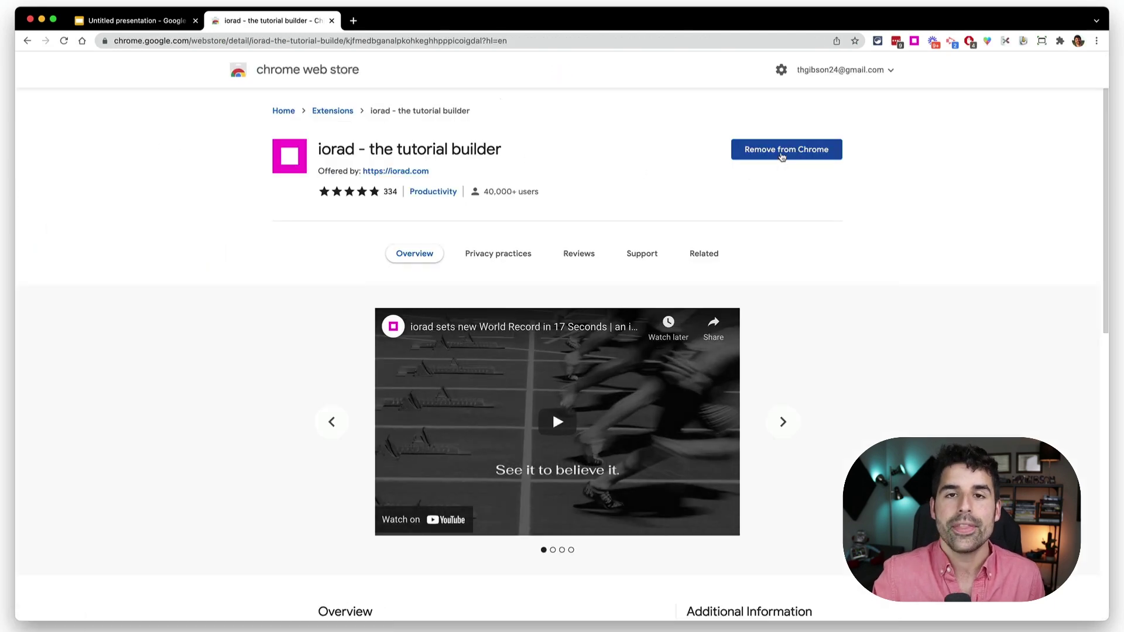
key("super+w")
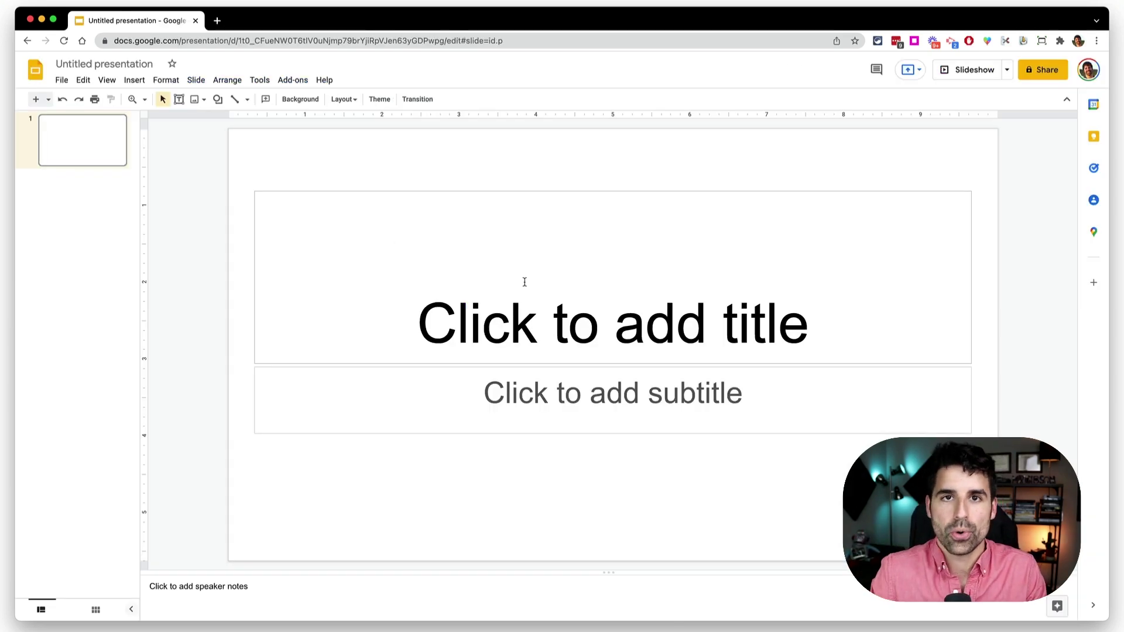
Step: Open the iorad extension over the blank presentation, expand Edit & Customize Slides, and start a new capture
left_click(915, 41)
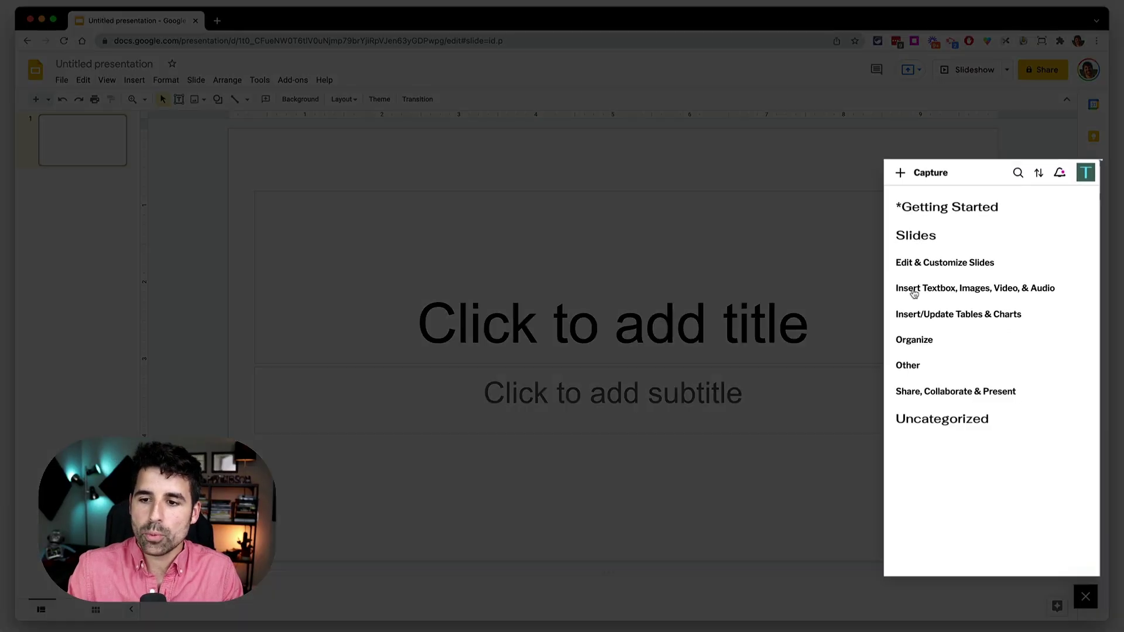
left_click(978, 266)
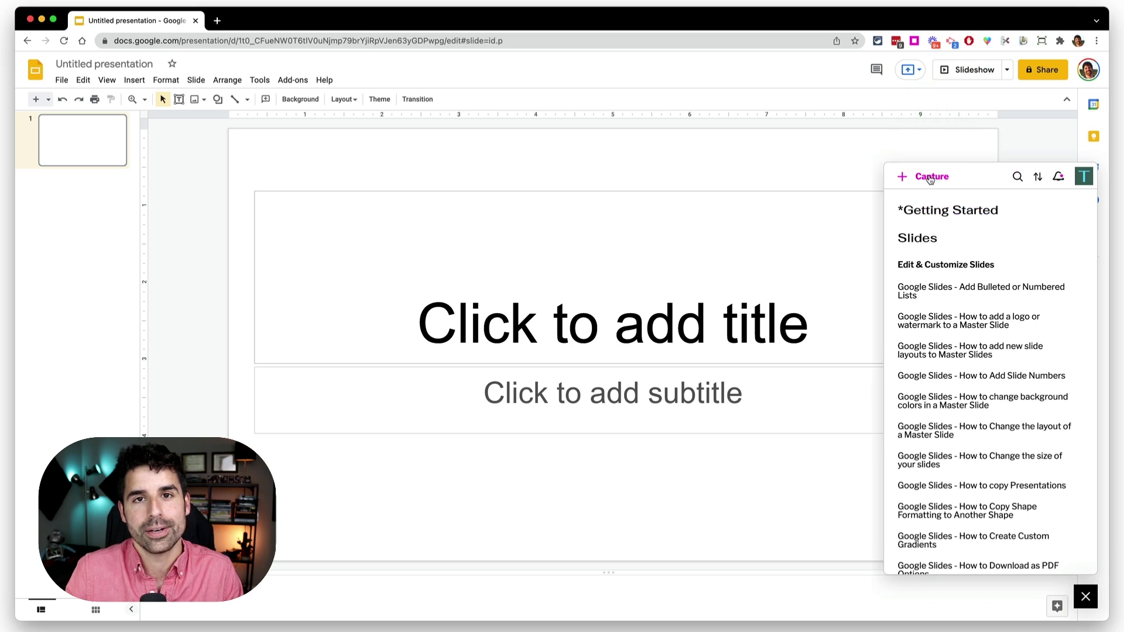
left_click(931, 178)
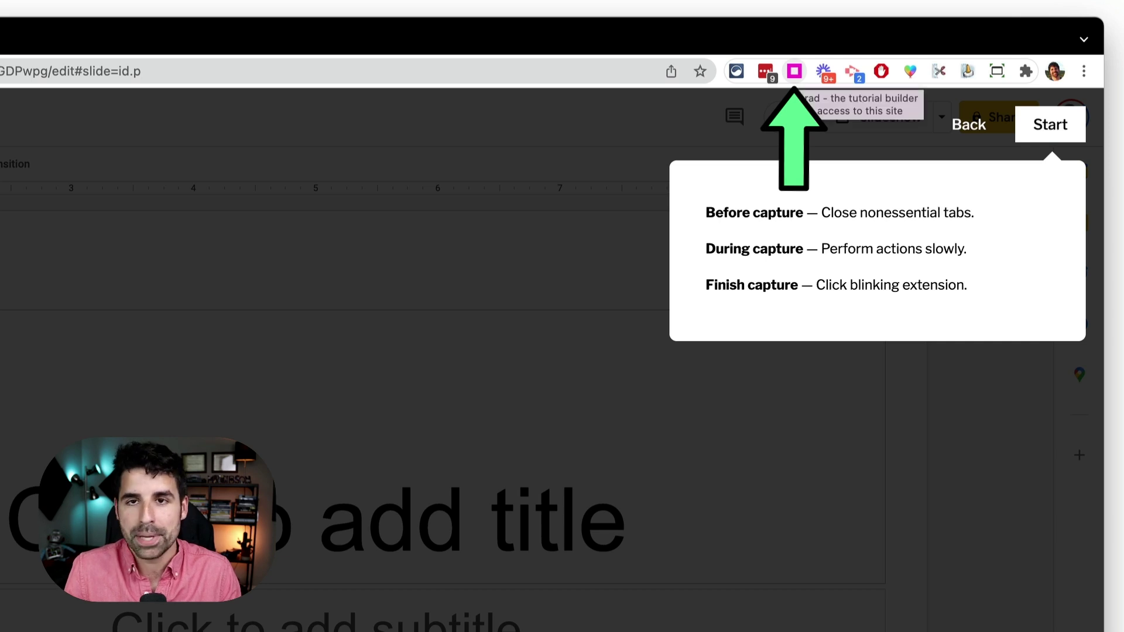
left_click(1058, 132)
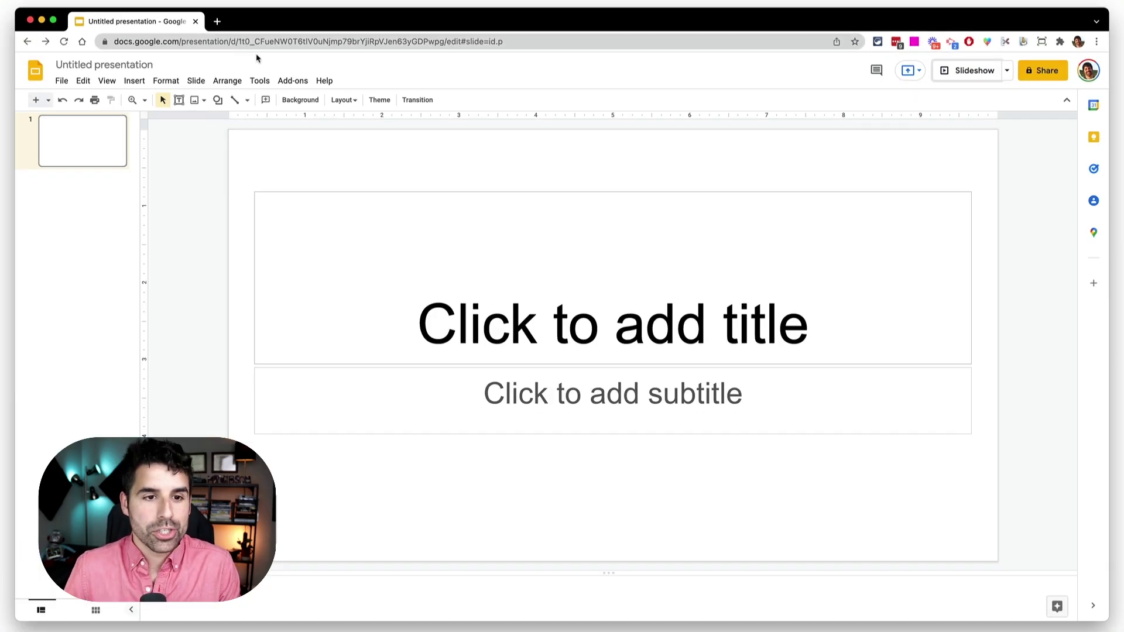
Step: Search the Google Workspace Marketplace for "pear deck" from the presentation and open the Pear Deck for Google Slides listing
left_click(294, 84)
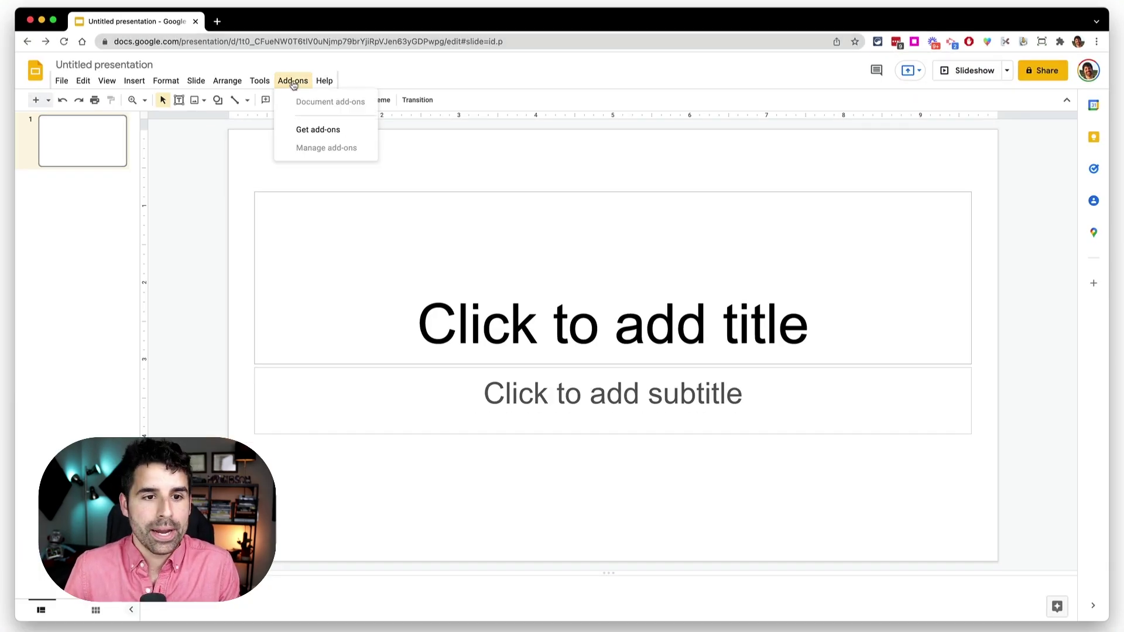
left_click(316, 130)
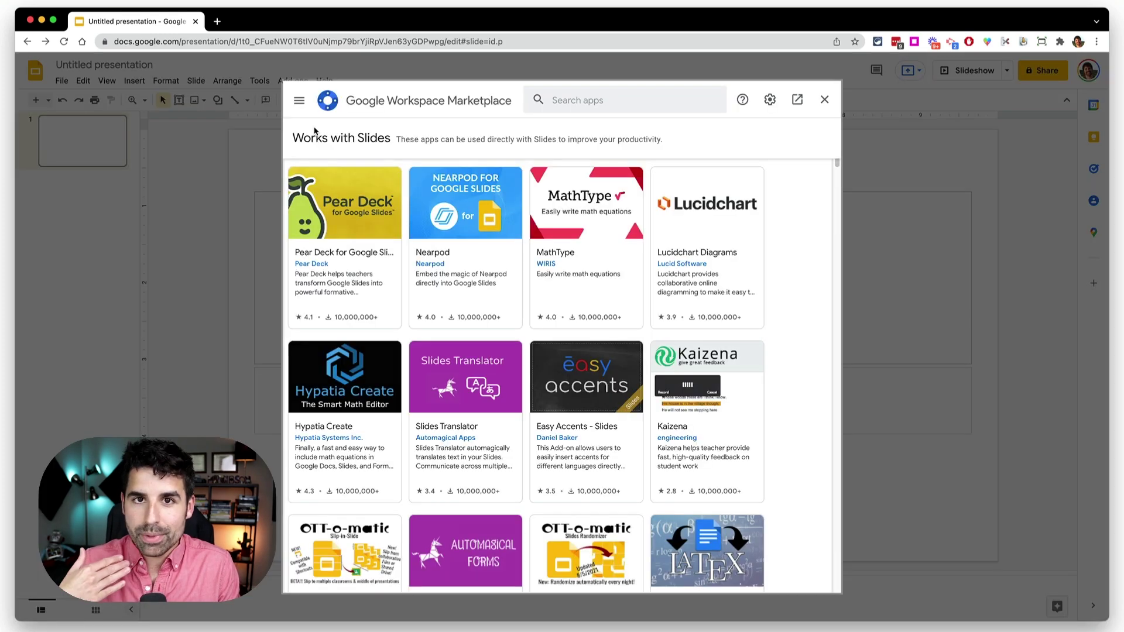
left_click(573, 100)
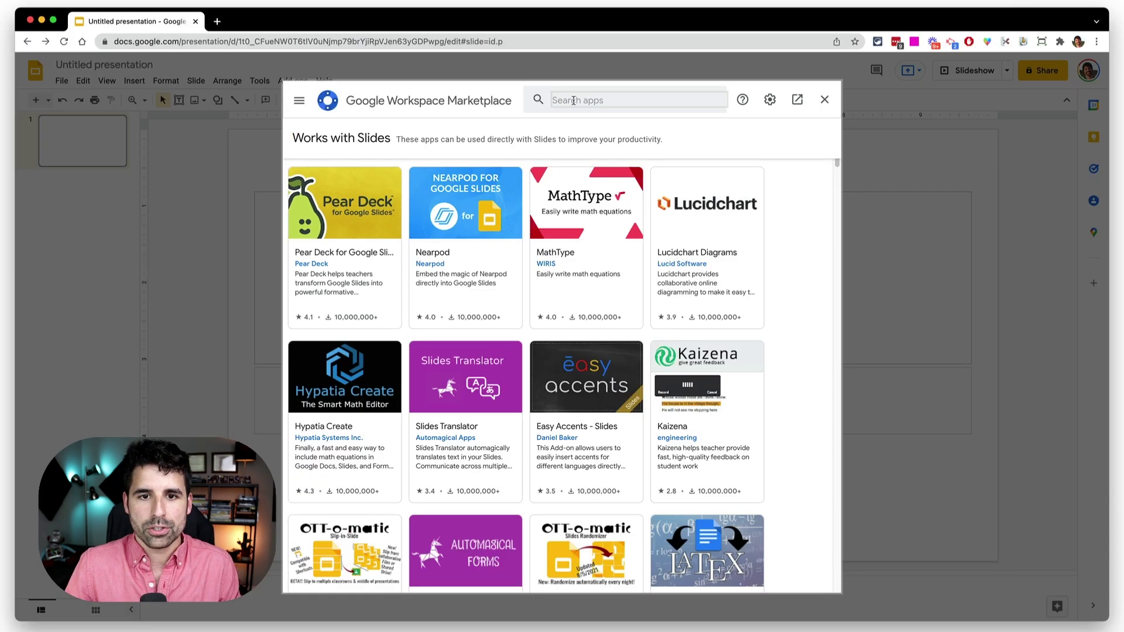
type("pear deck")
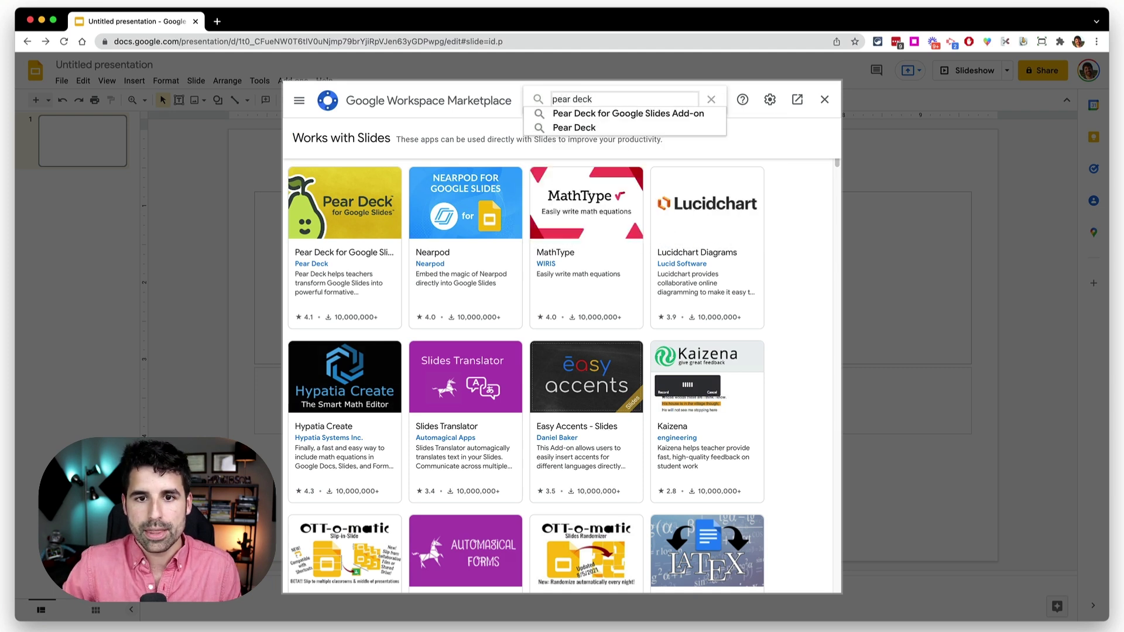
key("Return")
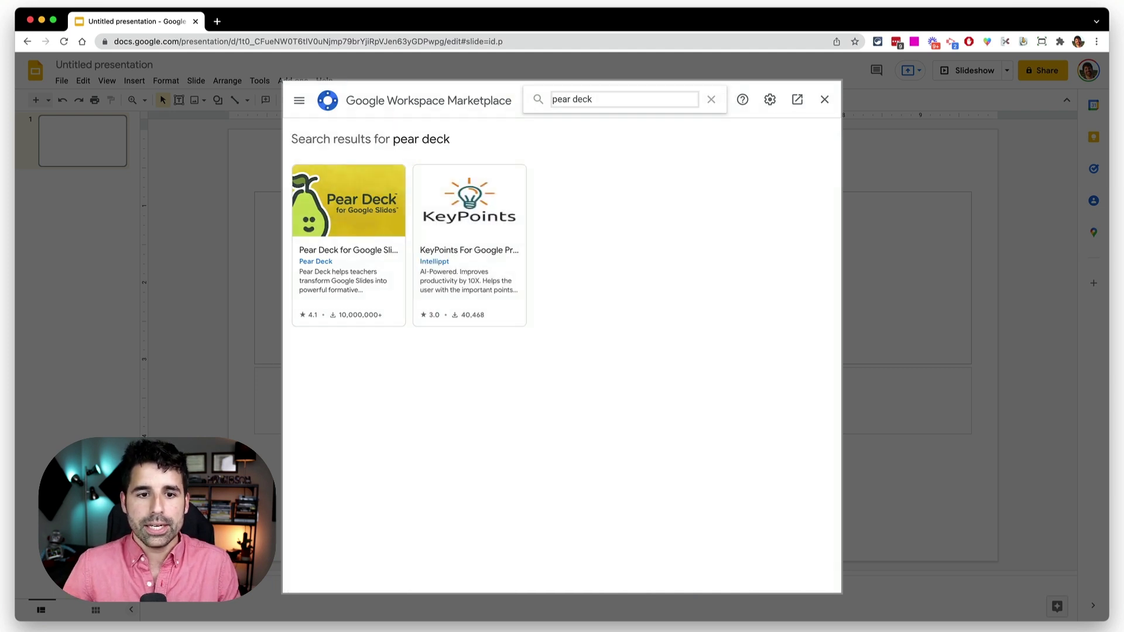
left_click(345, 216)
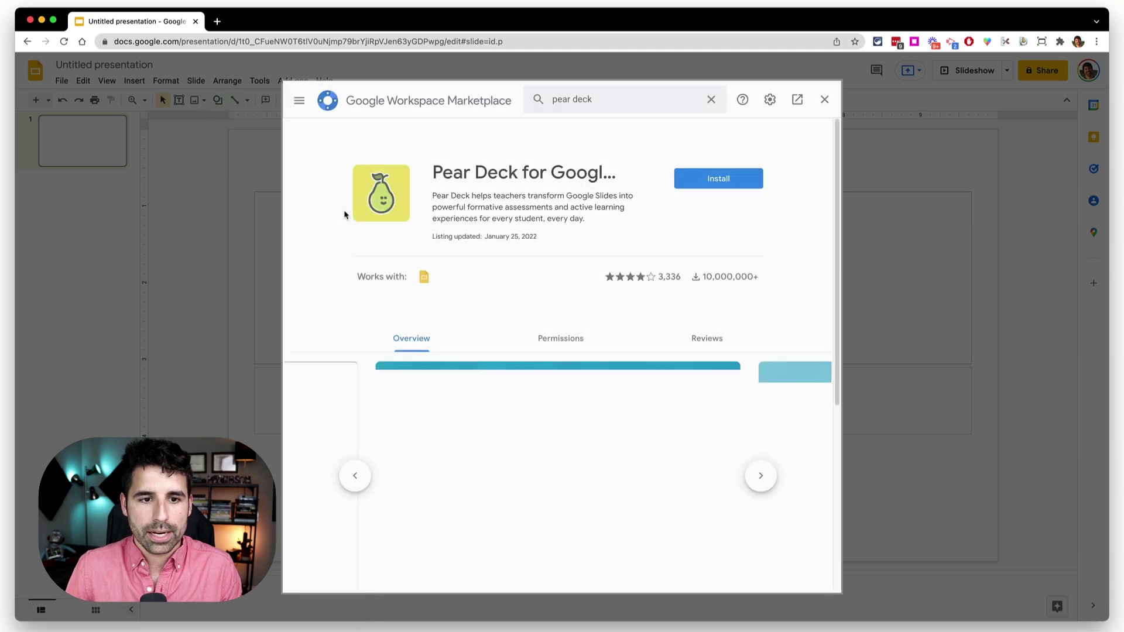
Step: Install the Pear Deck add-on, authorize it with the existing Google account, and close the marketplace
left_click(712, 179)
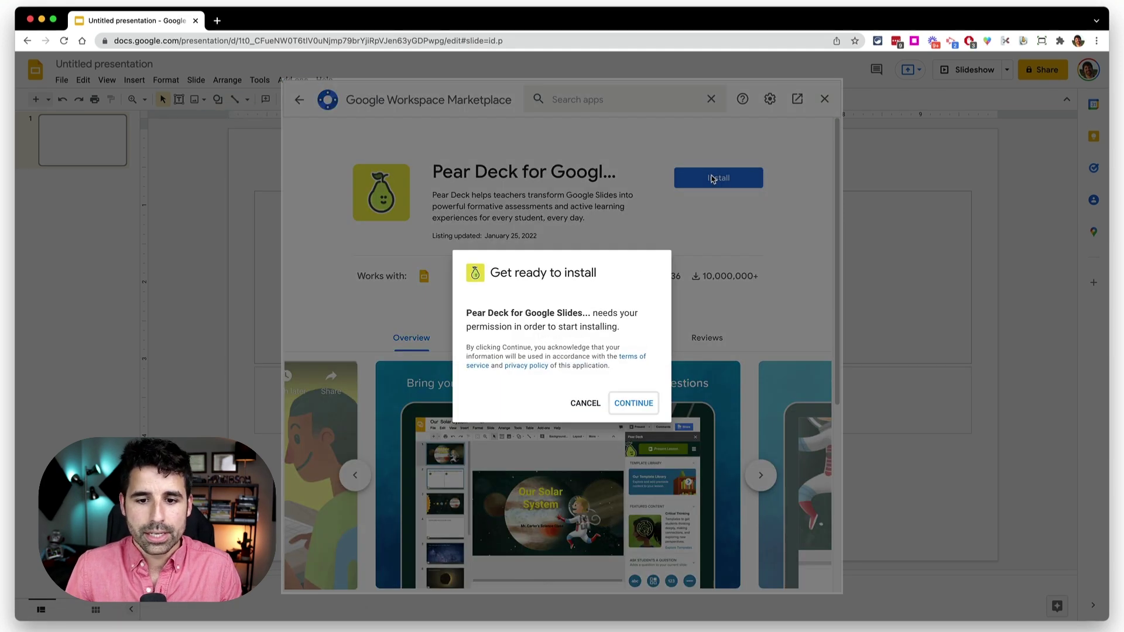
left_click(634, 404)
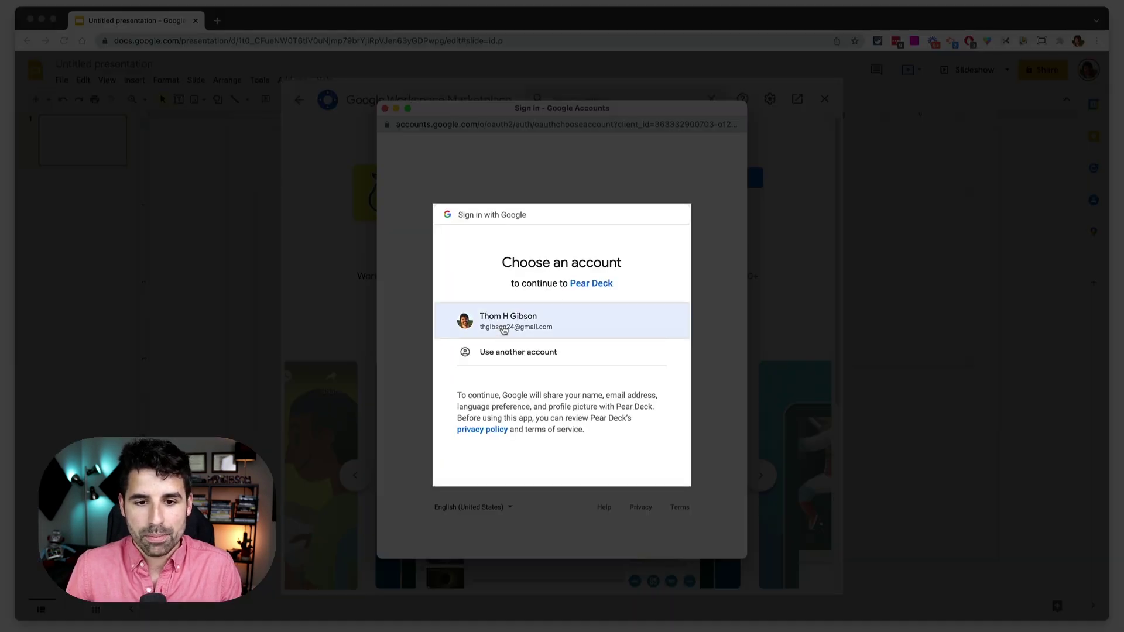
left_click(504, 329)
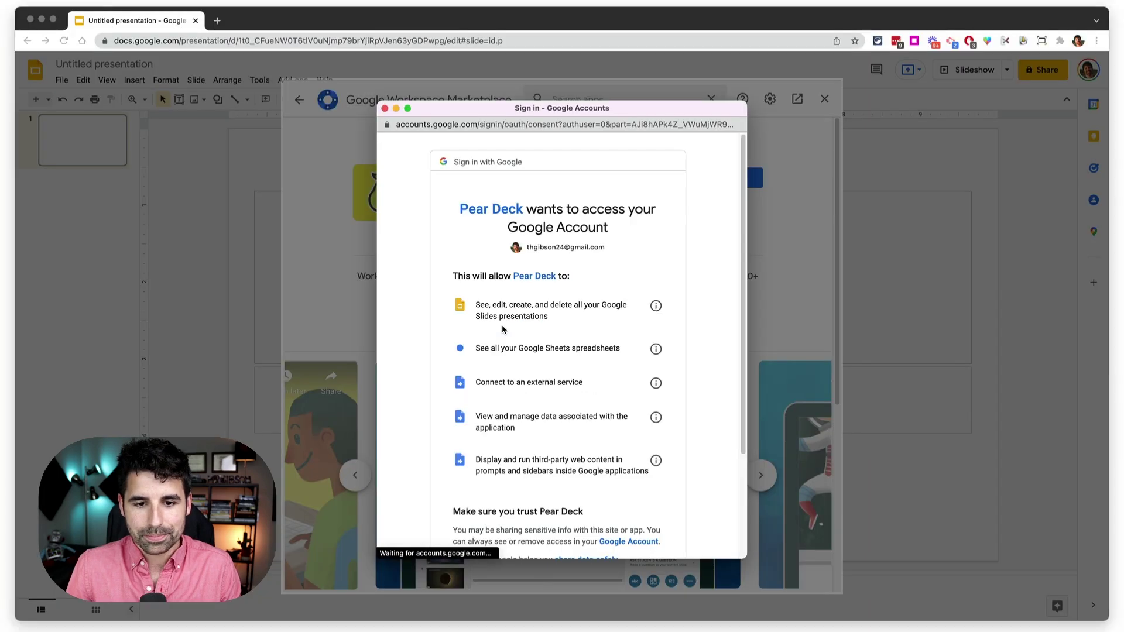
scroll(508, 327, "down", 3)
left_click(630, 484)
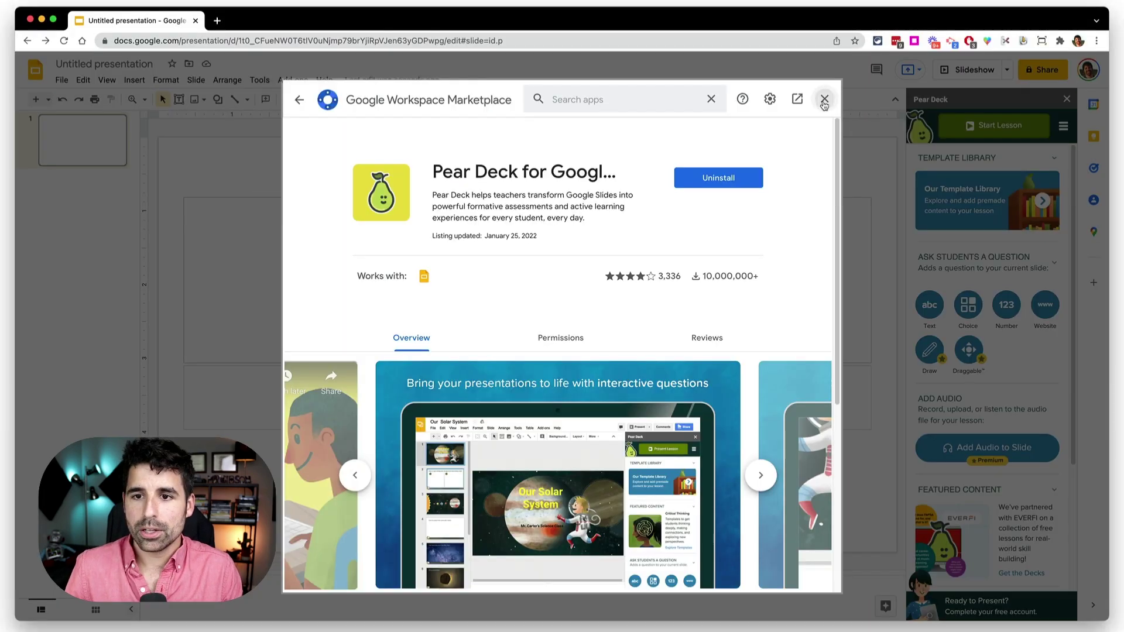
left_click(824, 101)
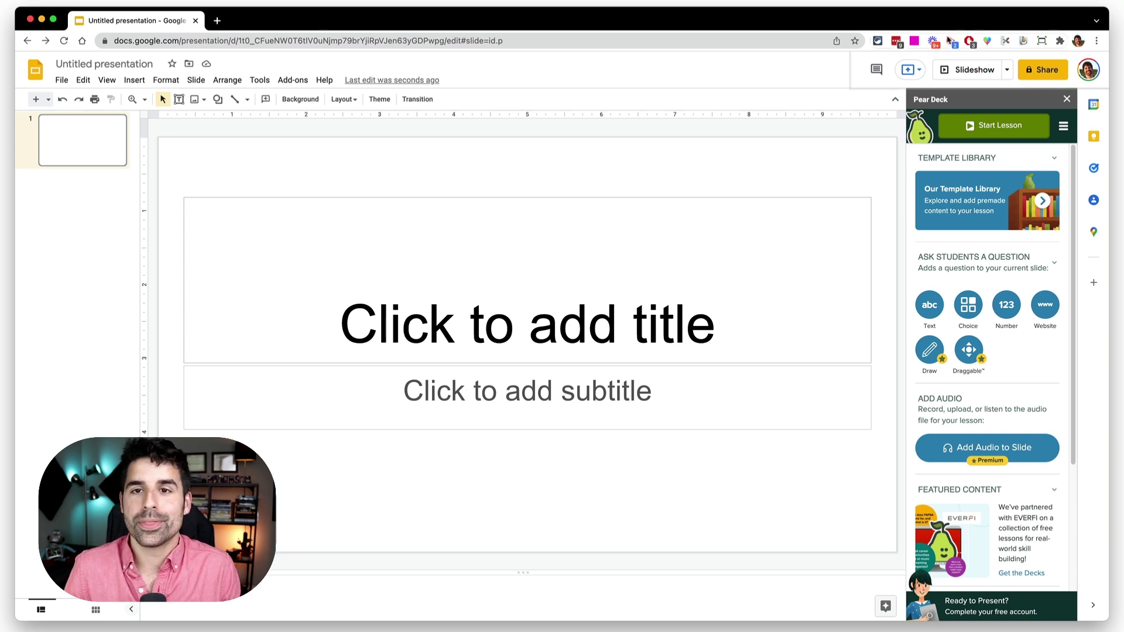
Step: Finish the iorad capture so the recorded tutorial opens in the editor
left_click(914, 41)
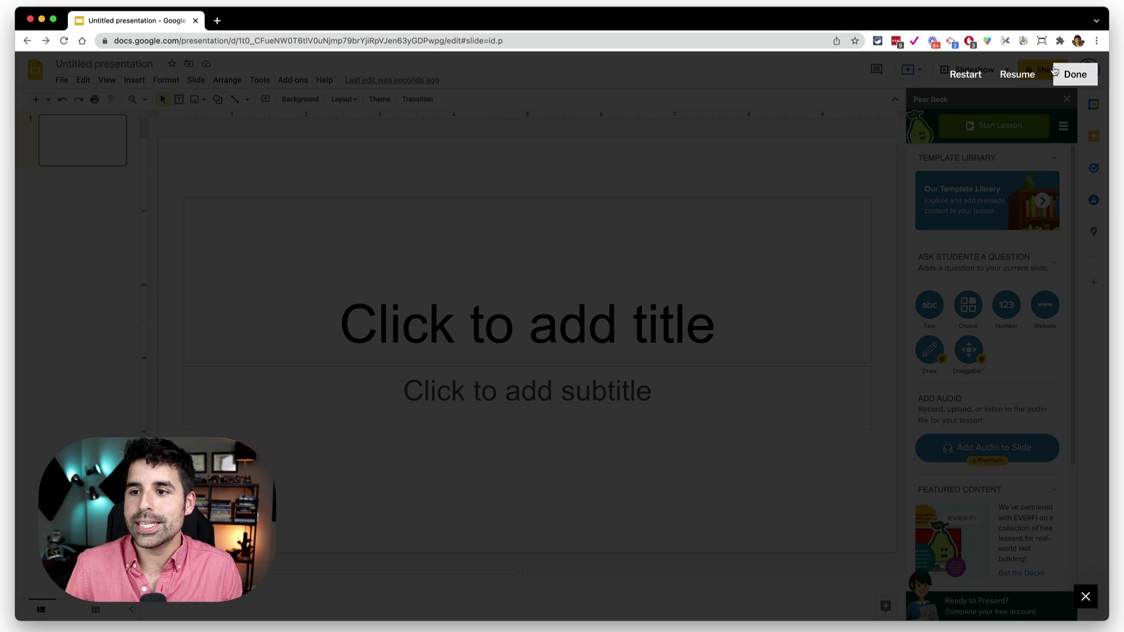
left_click(1075, 75)
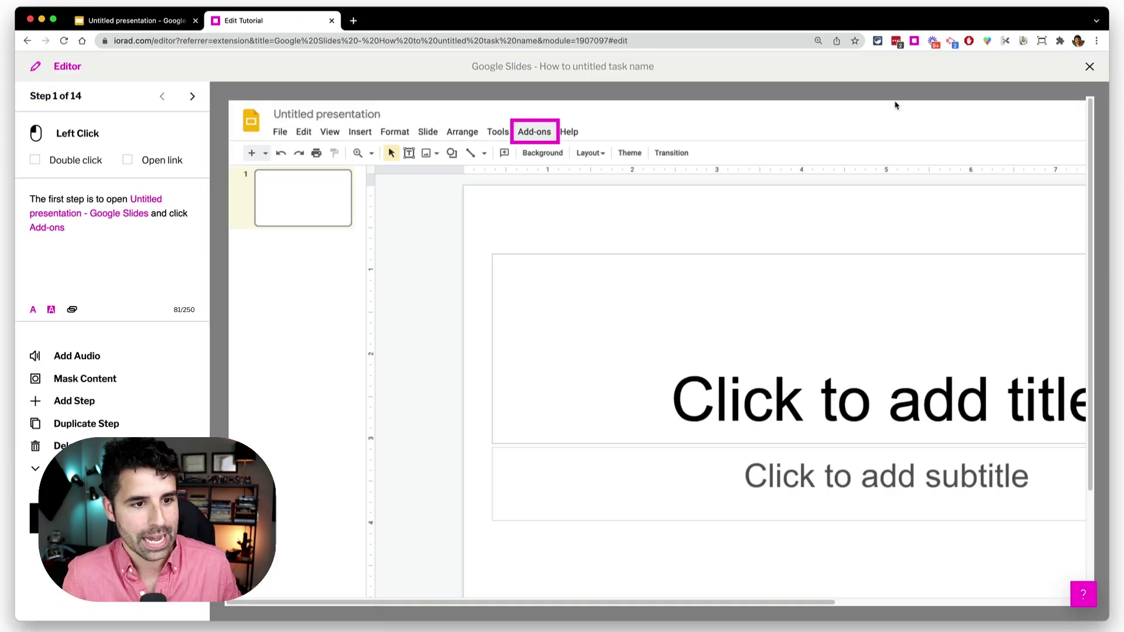
Step: Review the instructions and highlights of the first six captured steps, and return to step 1
left_click(583, 164)
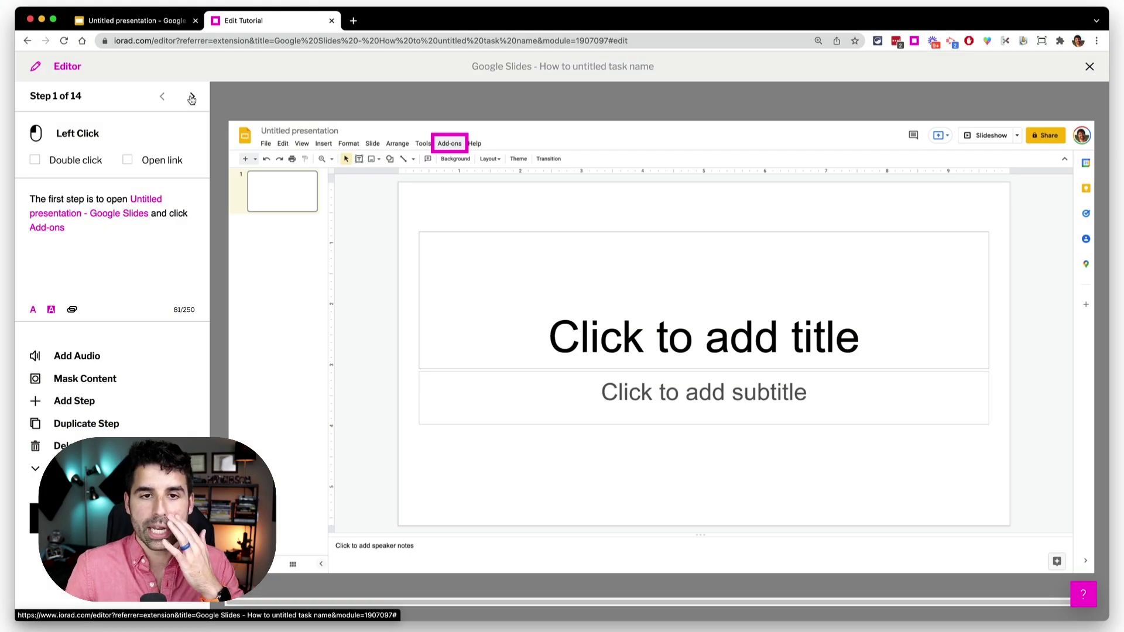
left_click(191, 99)
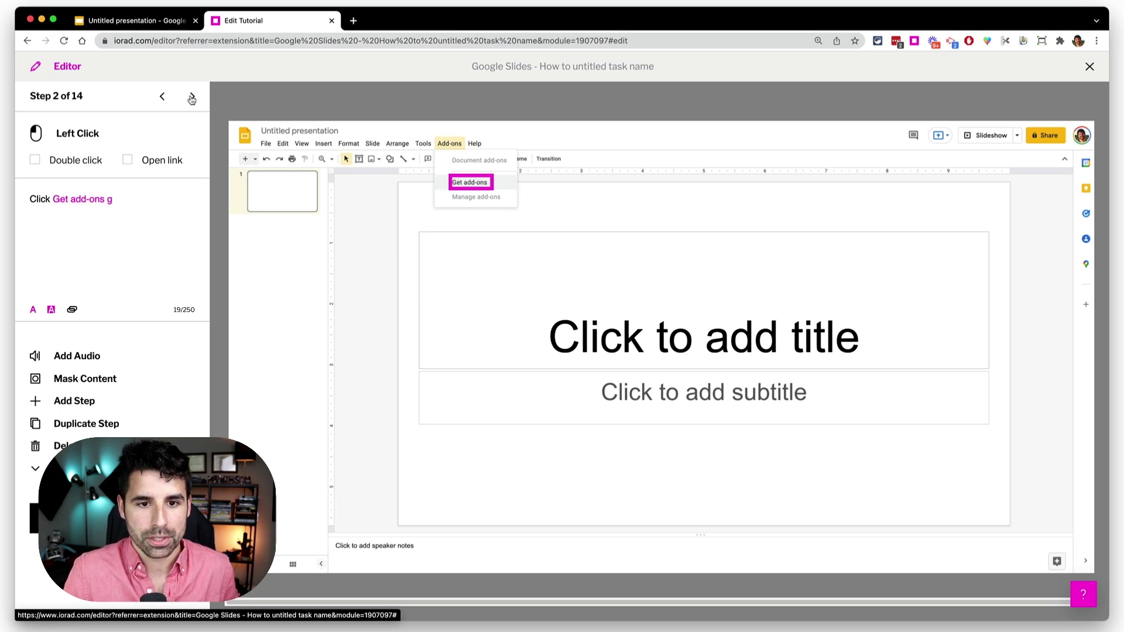
left_click(191, 98)
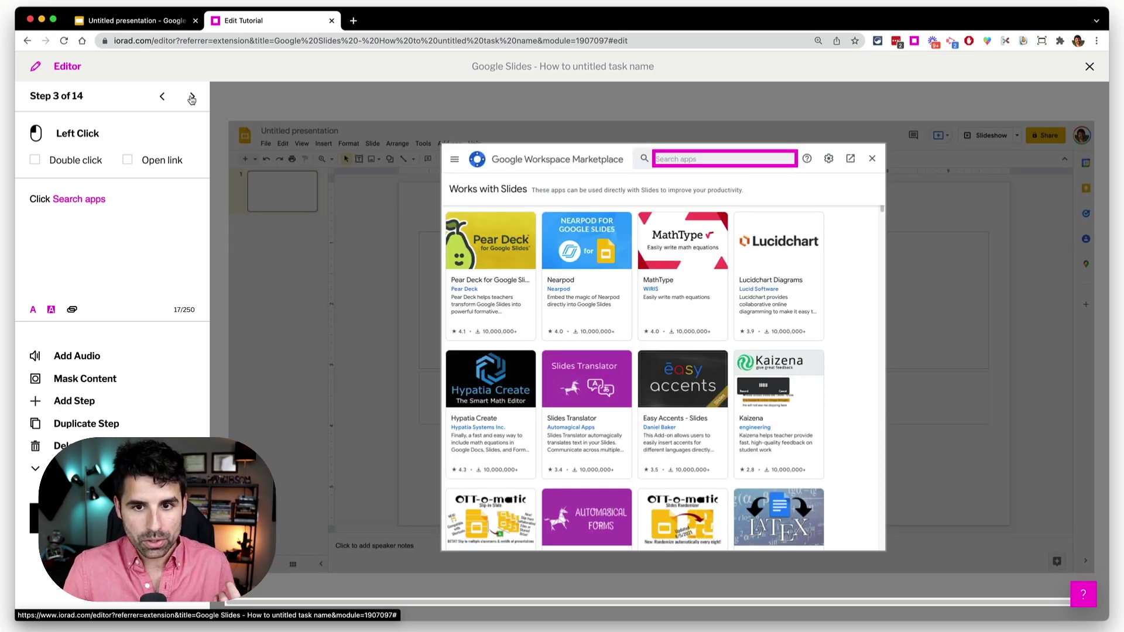
left_click(191, 99)
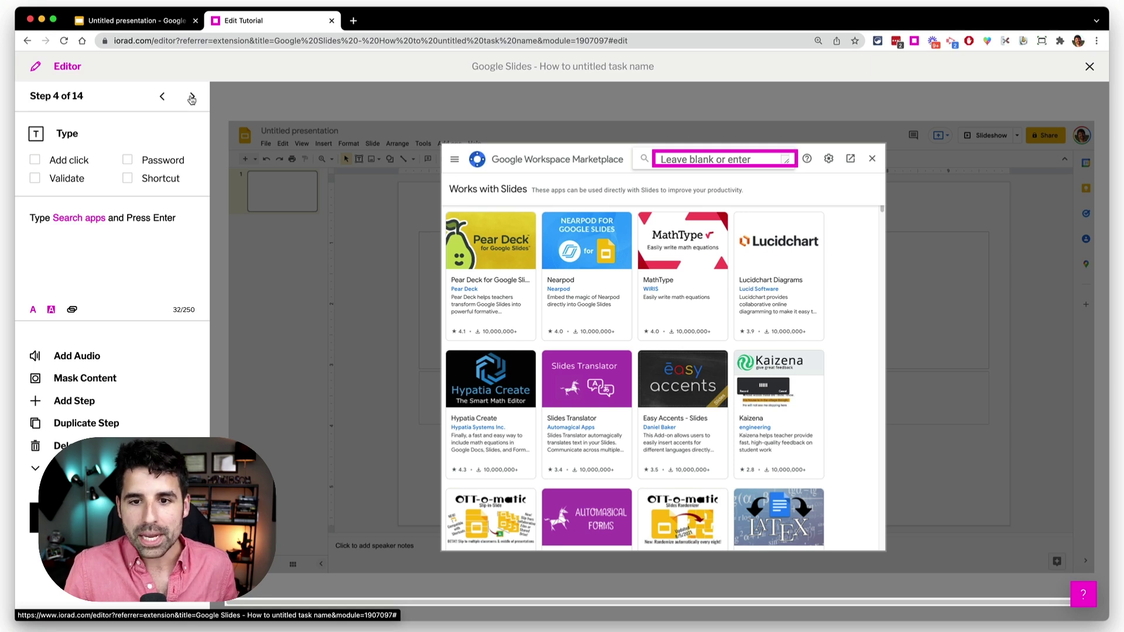
left_click(191, 98)
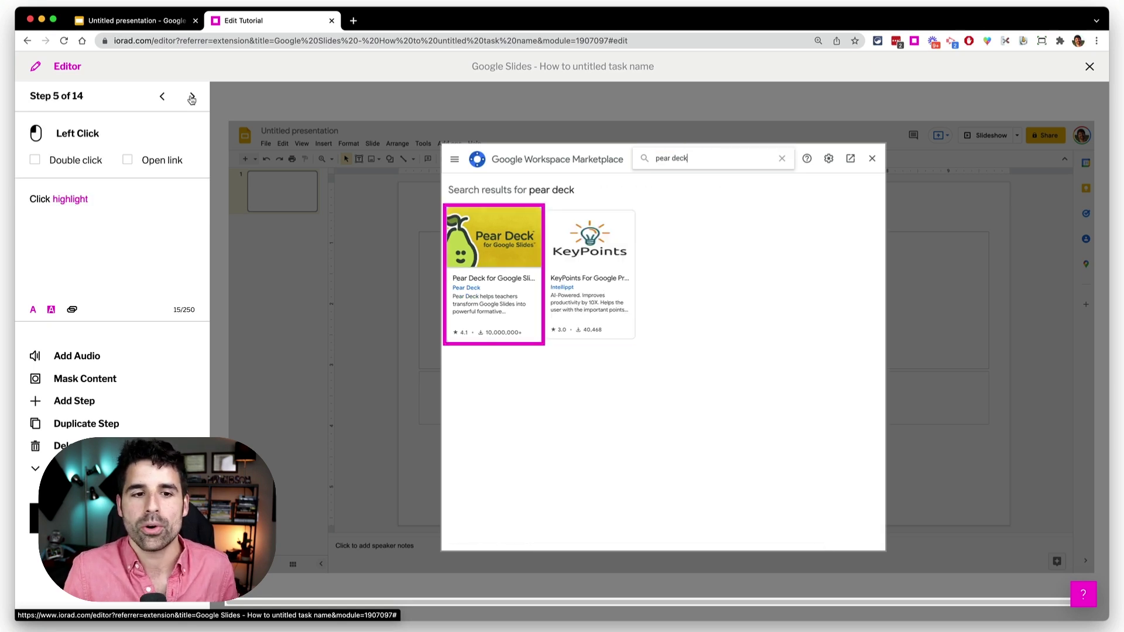
left_click(192, 98)
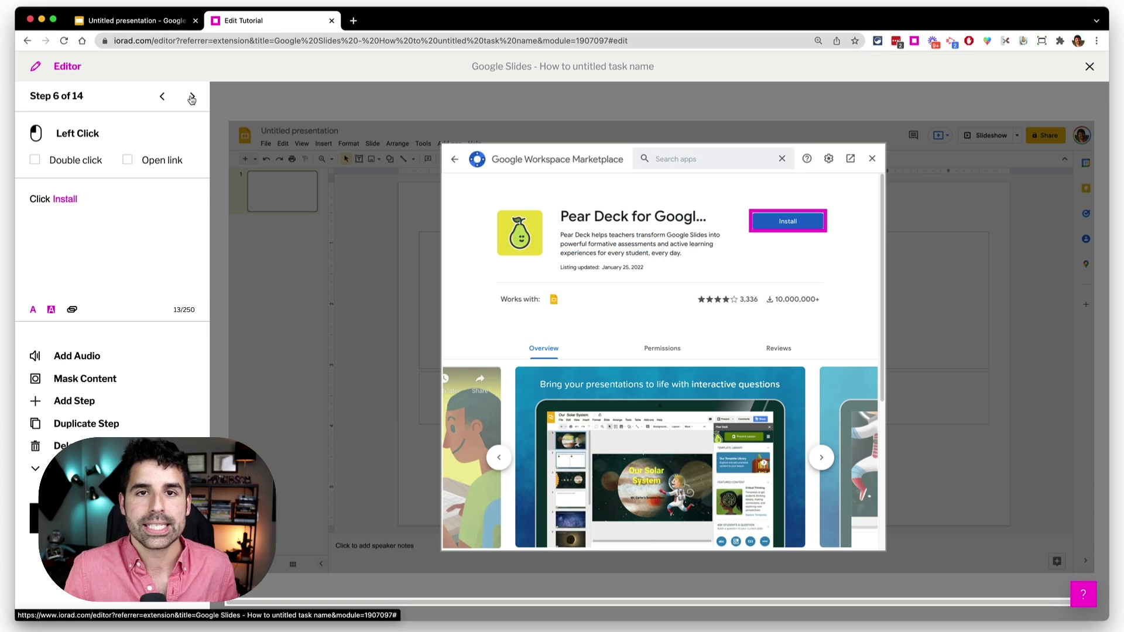
left_click(163, 97)
left_click(162, 97)
left_click(162, 98)
left_click(162, 98)
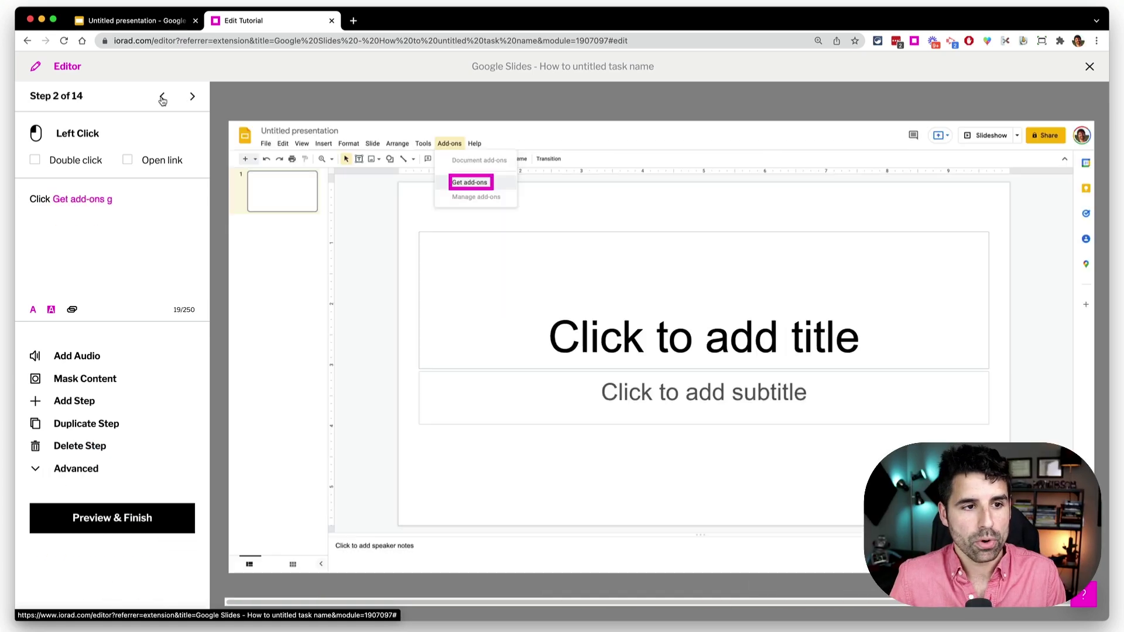
left_click(163, 98)
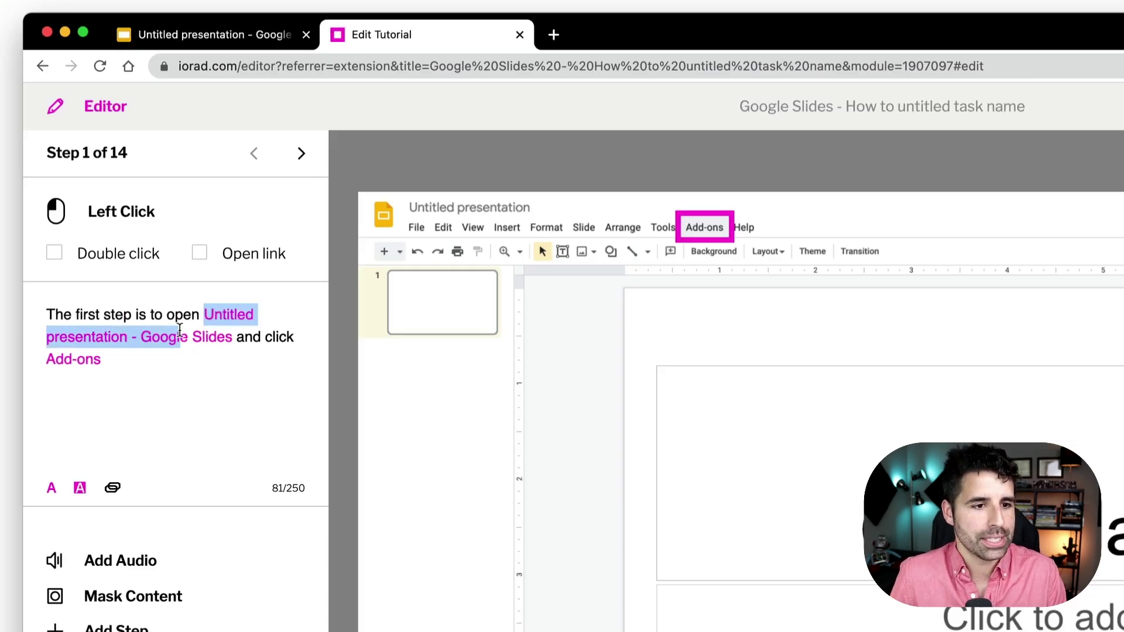
Step: Remove "Untitled presentation -" from step 1's instruction and replace "highlight" with "Pear Deck" in step 5's instruction
left_click_drag(179, 331, 141, 337)
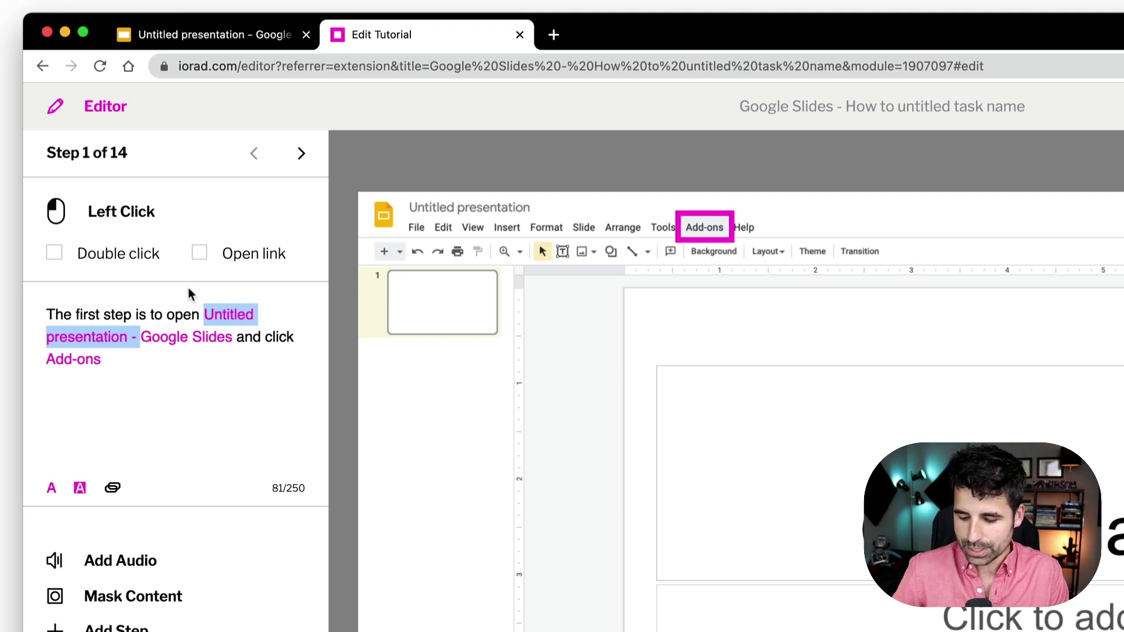
key("BackSpace")
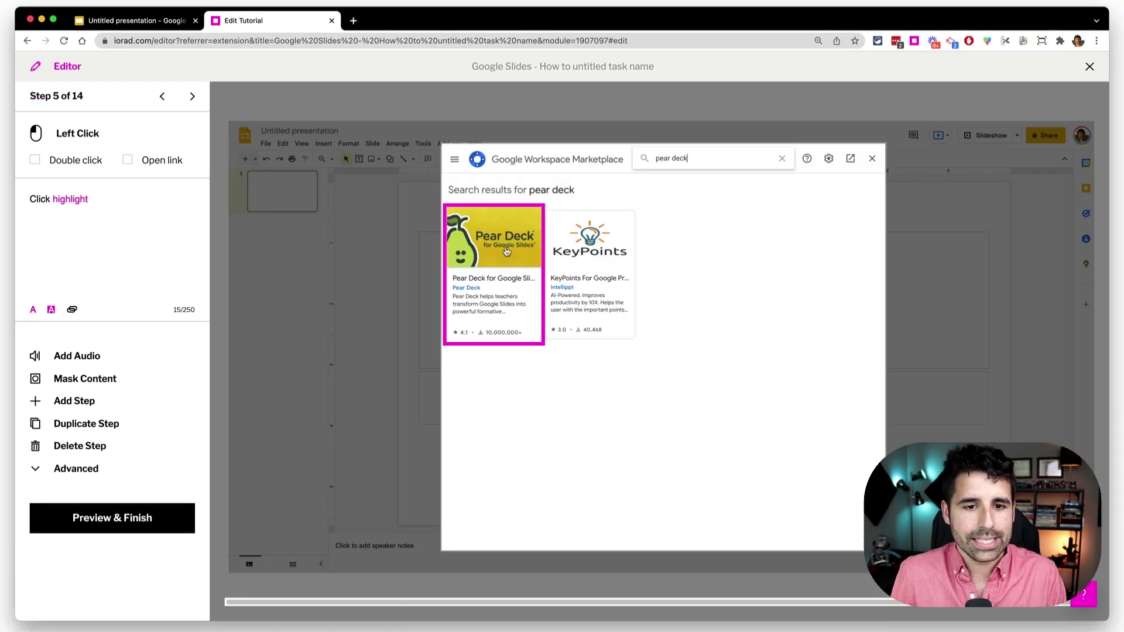
double_click(56, 199)
type("Pear Deck")
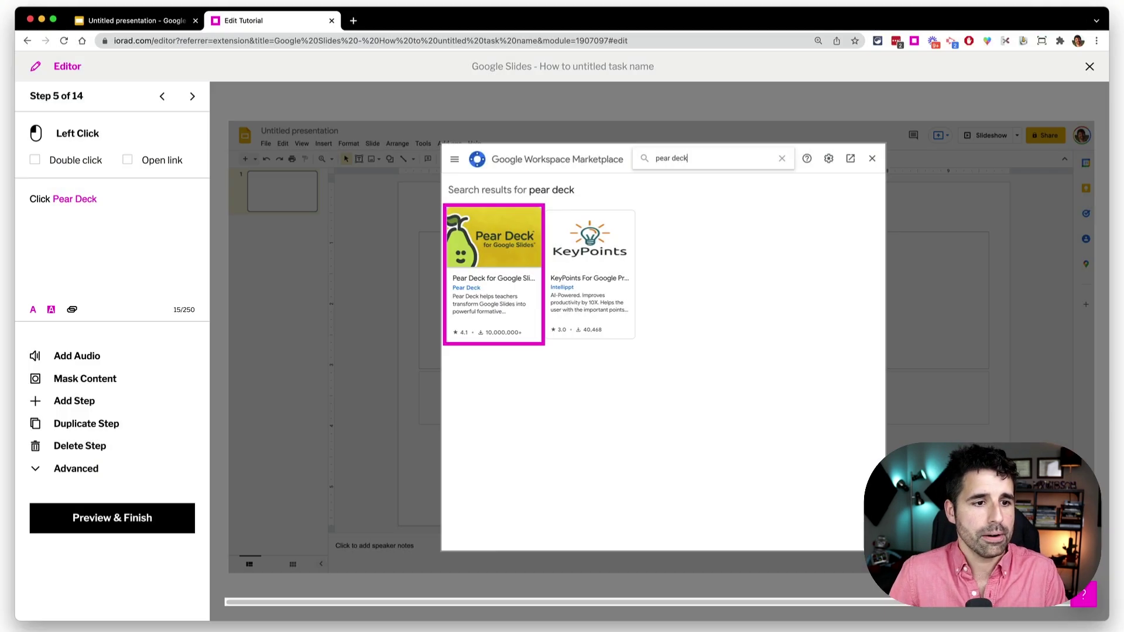
Step: Permanently blur the highlighted account row in step 8's account chooser screenshot
left_click(192, 98)
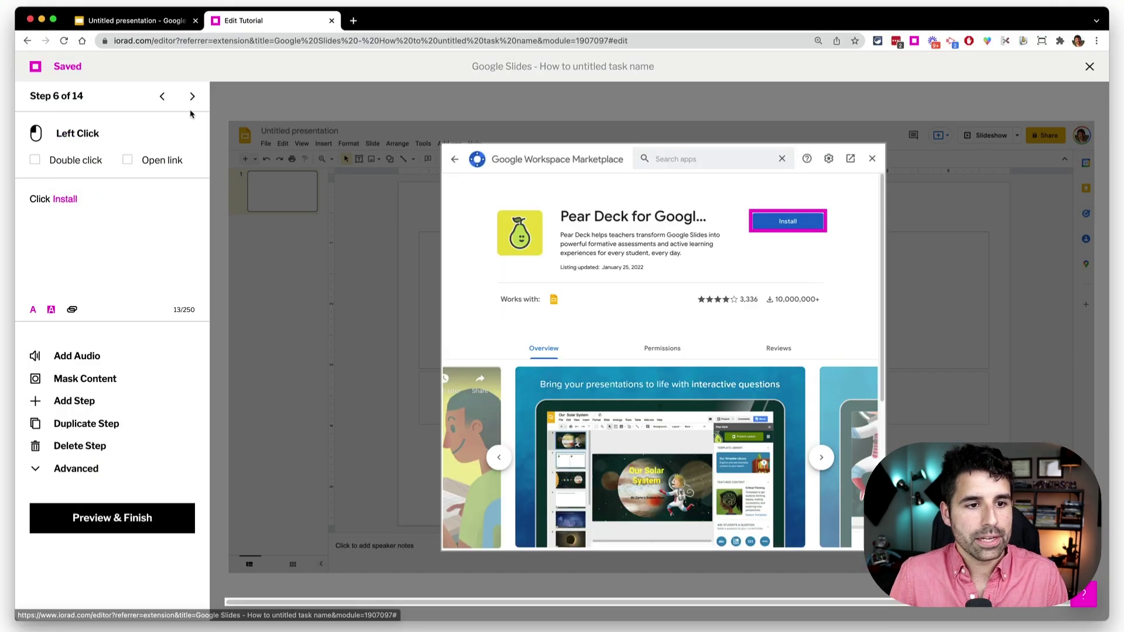
left_click(190, 98)
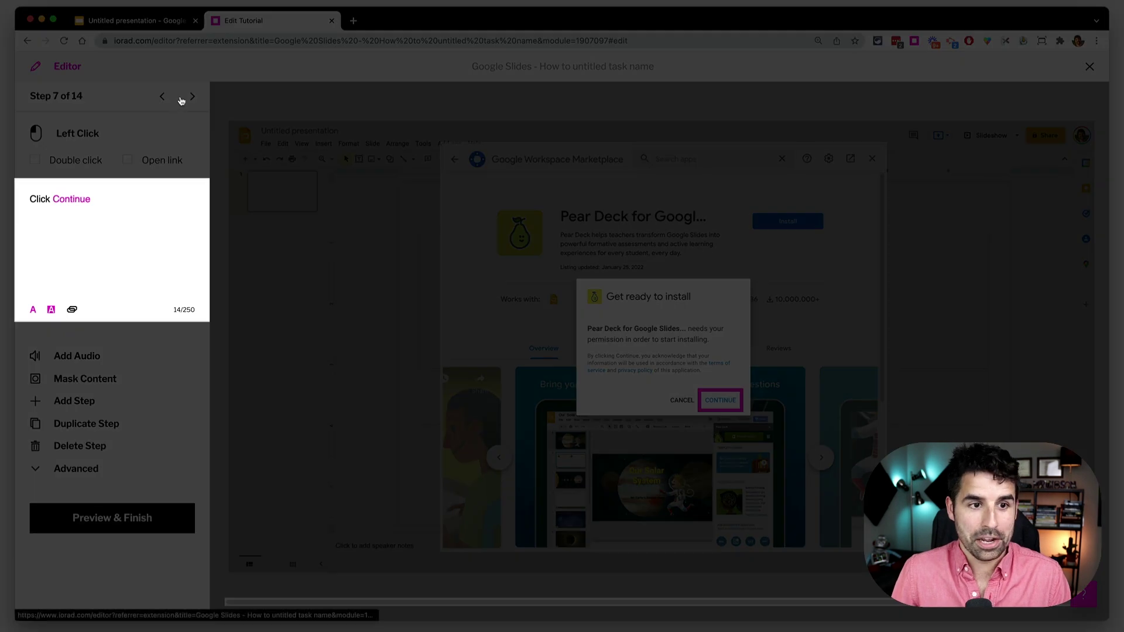
left_click(192, 98)
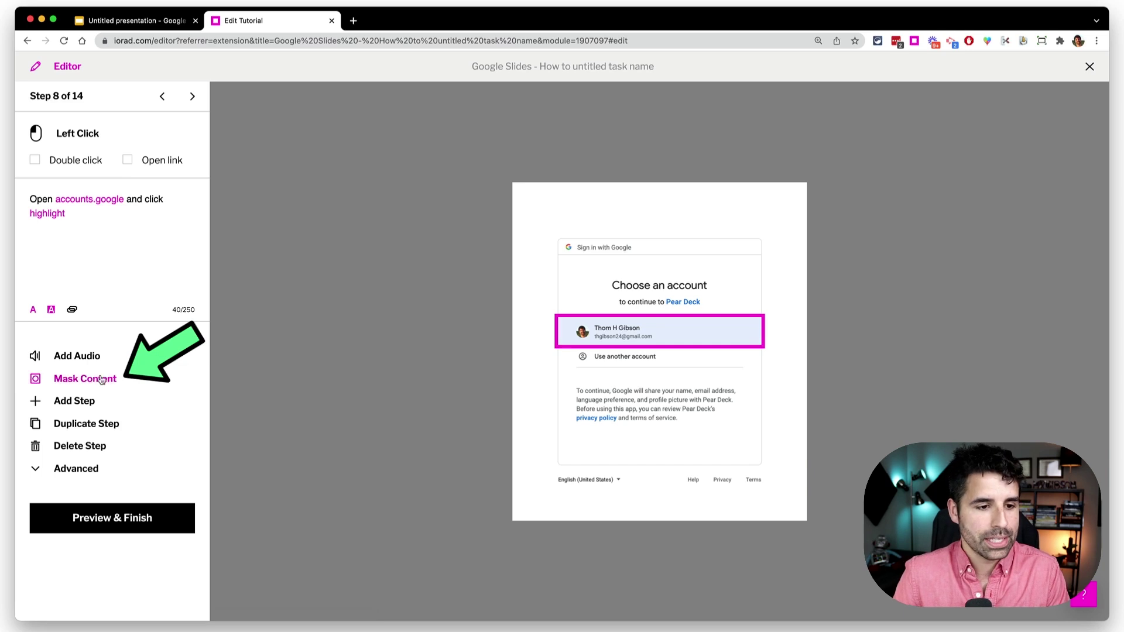
left_click(78, 383)
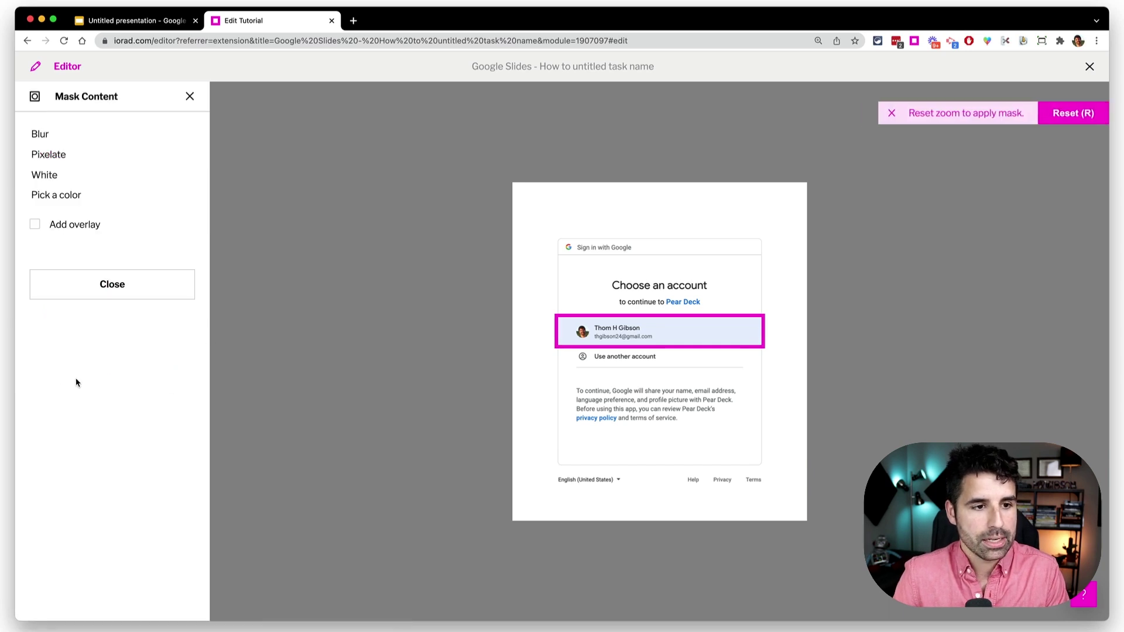
left_click(53, 139)
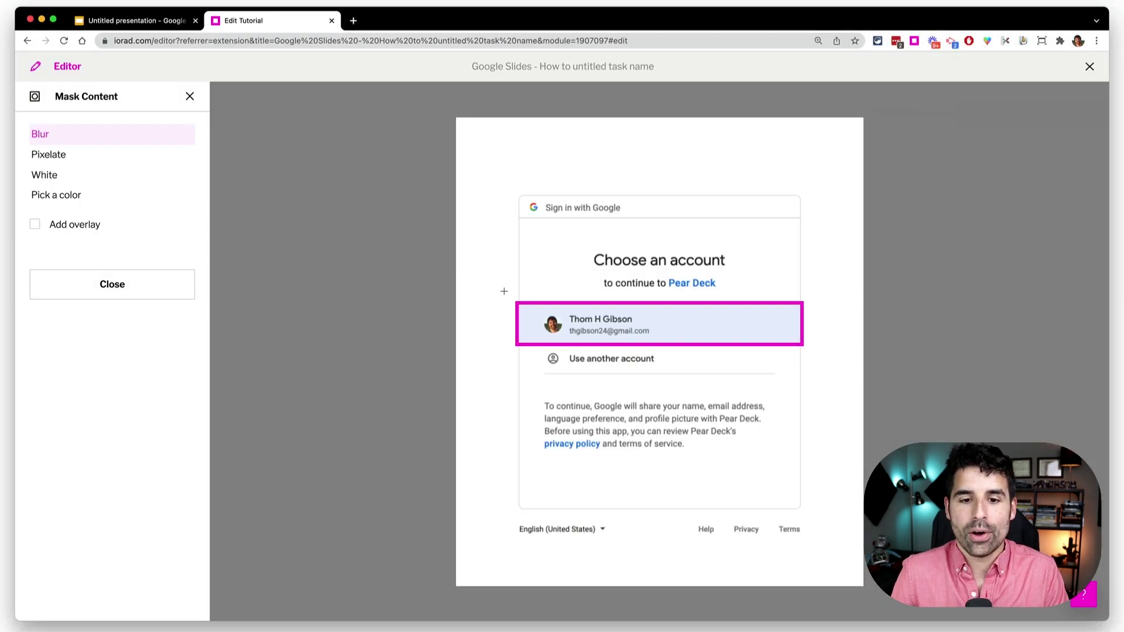
left_click_drag(504, 291, 815, 352)
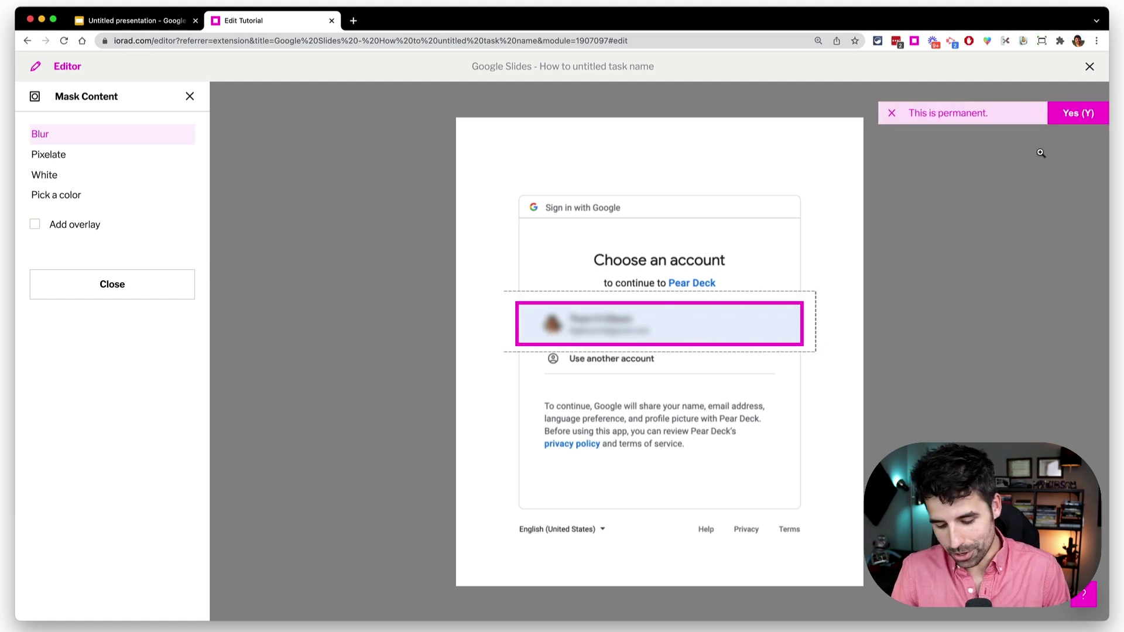
key("y")
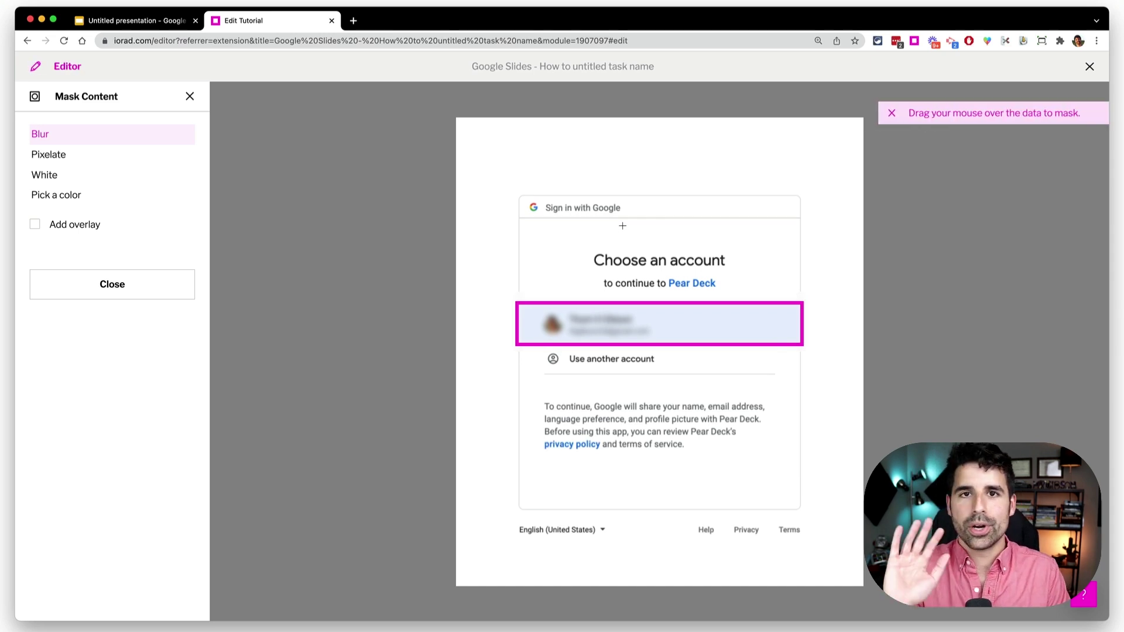
left_click(112, 285)
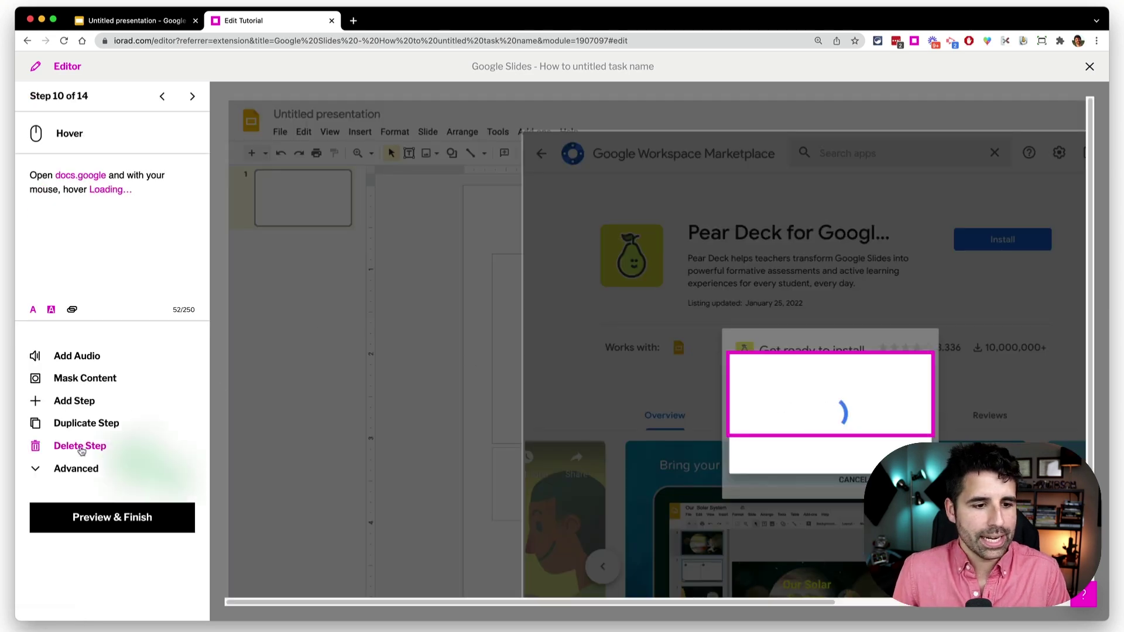
Step: Delete step 10, the "Loading…" hover, and the two steps that follow it
left_click(83, 447)
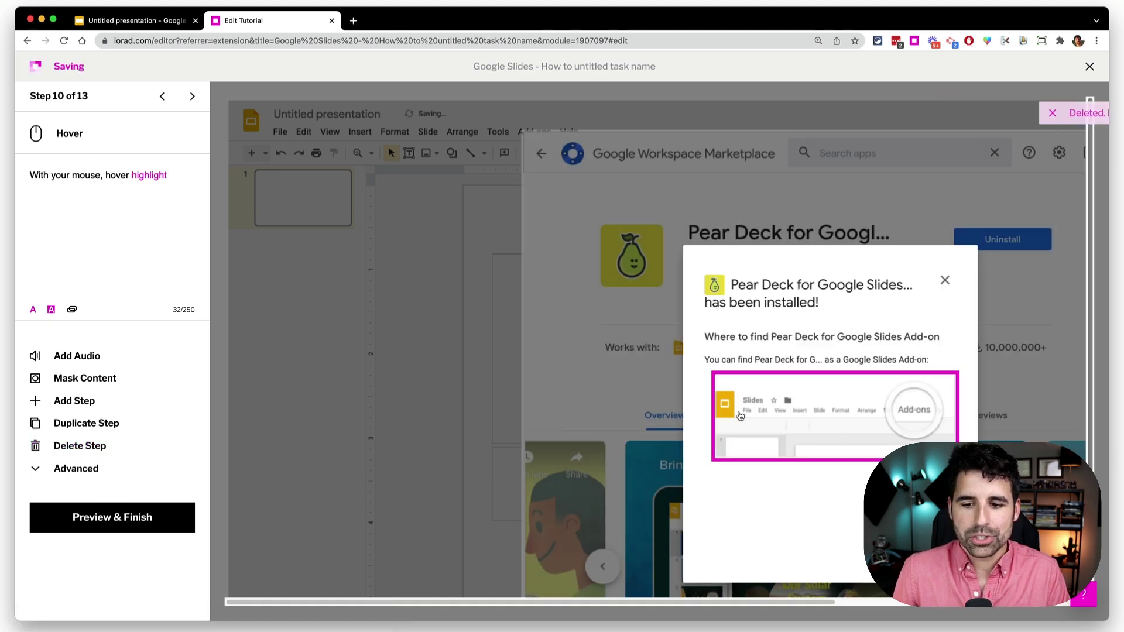
left_click(78, 446)
left_click(79, 447)
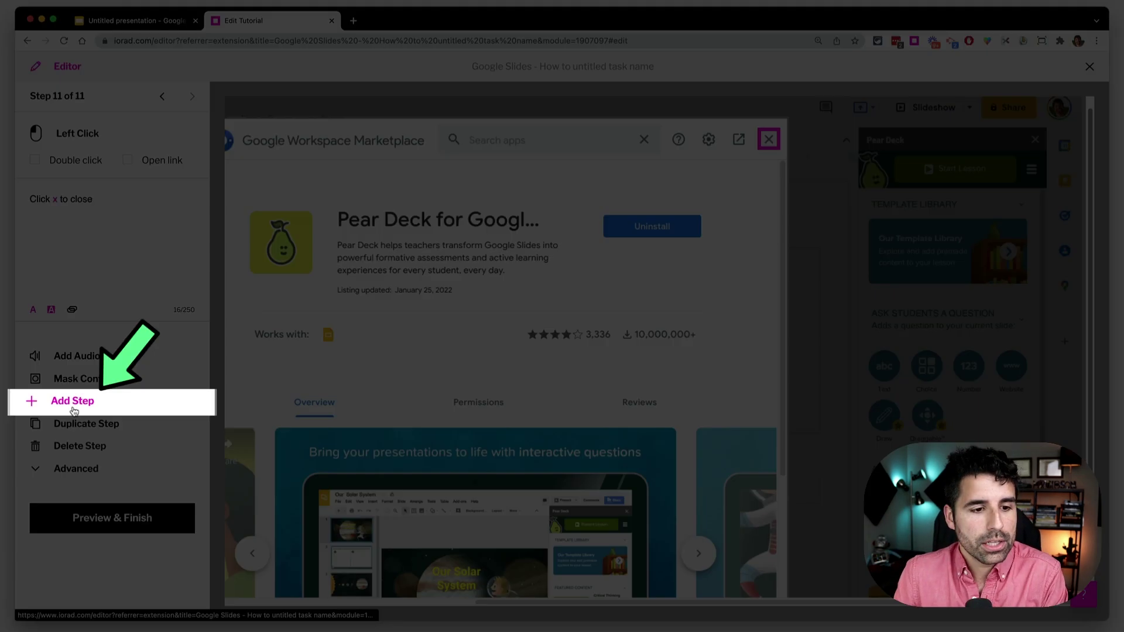
Step: Add further steps after step 11 by starting a new capture on the Untitled presentation in Google Slides
left_click(74, 400)
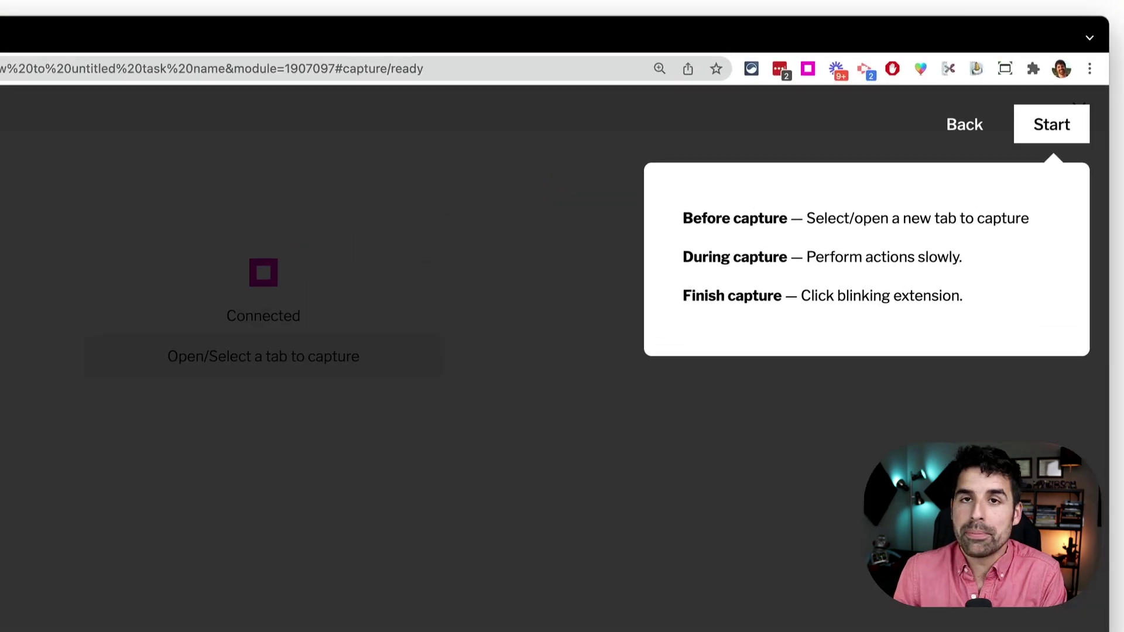
key("super+1")
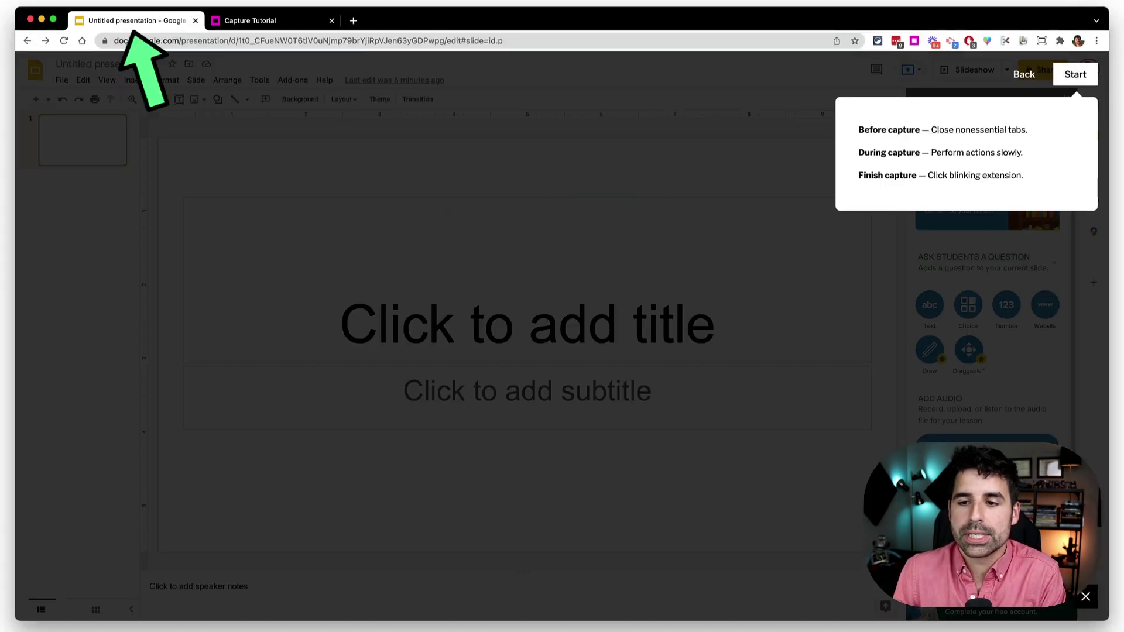
left_click(1075, 74)
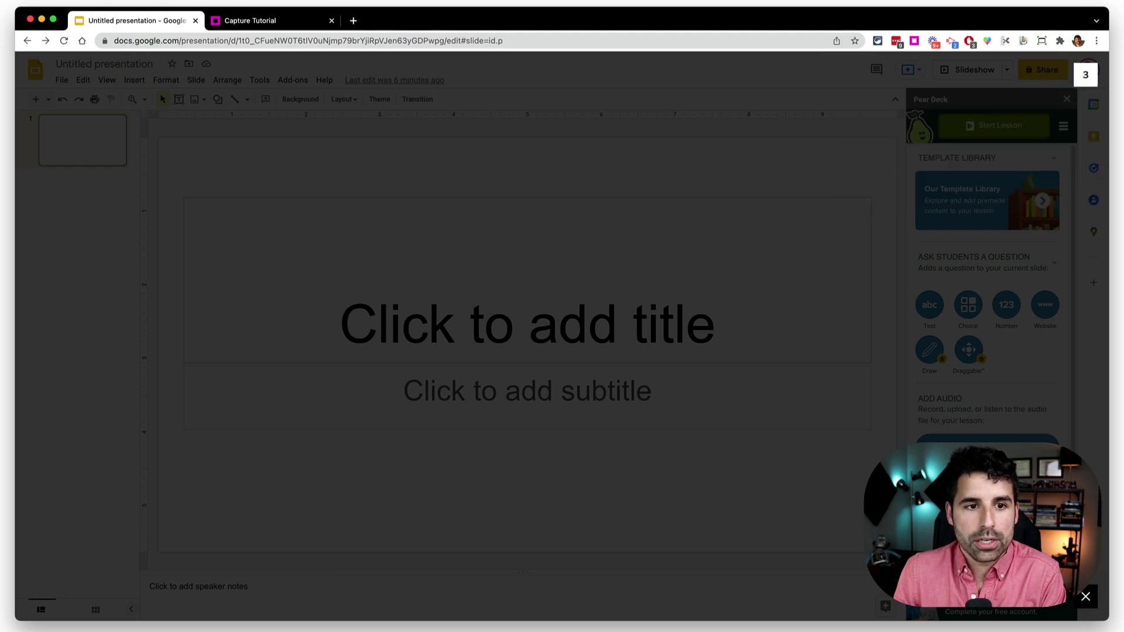
Step: Capture opening the Pear Deck add-on from the presentation's add-ons, and finish the capture
left_click(291, 82)
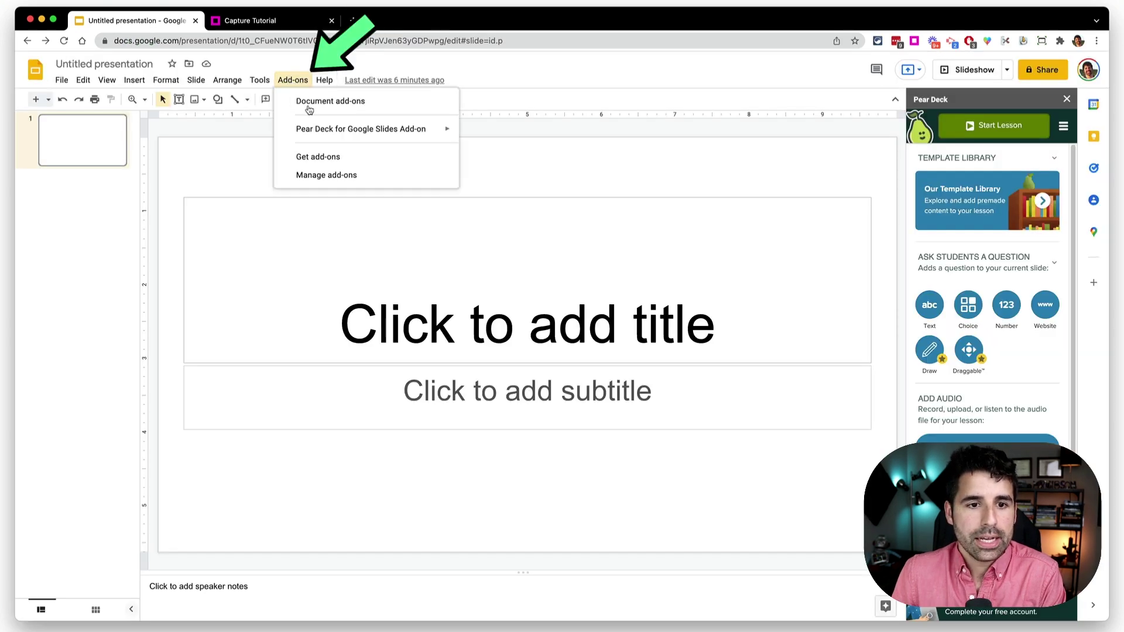
mouse_move(328, 132)
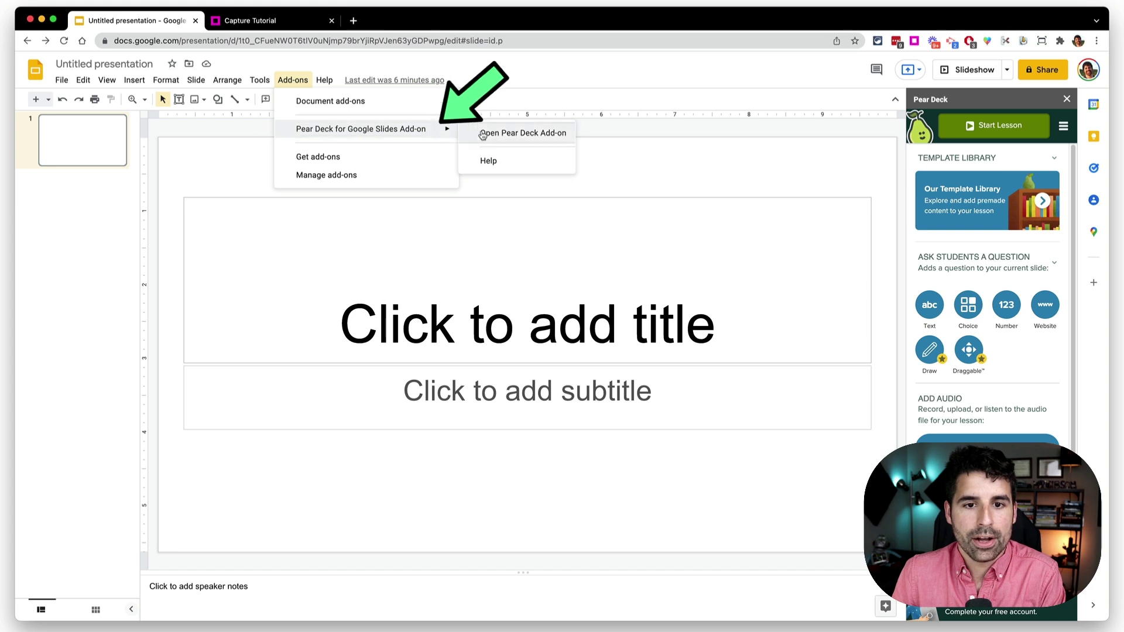
left_click(509, 134)
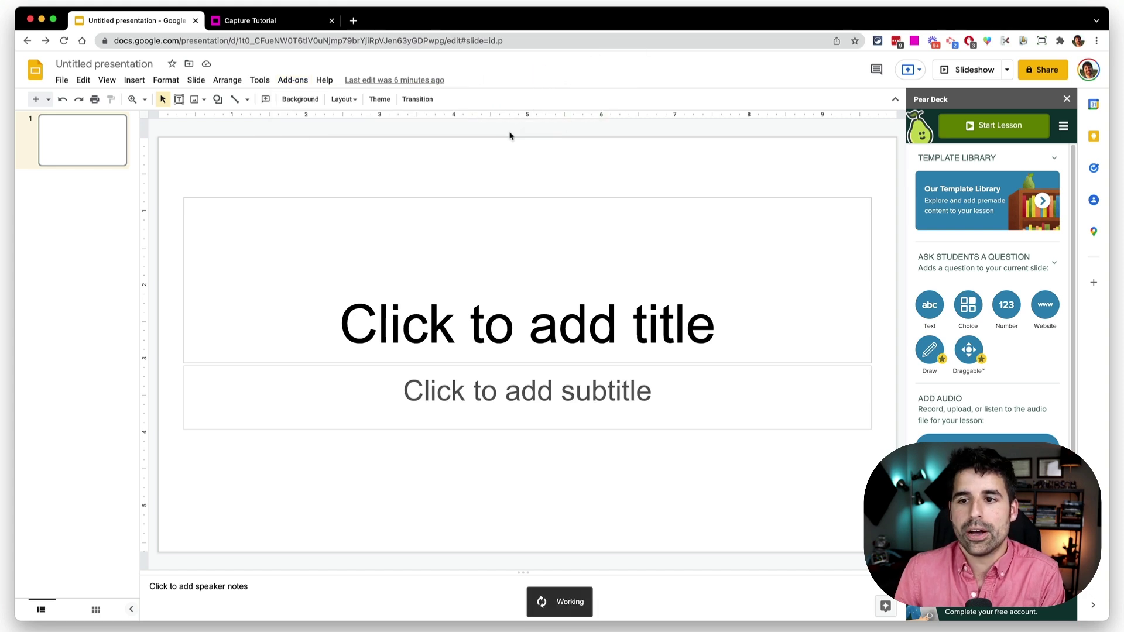
left_click(915, 41)
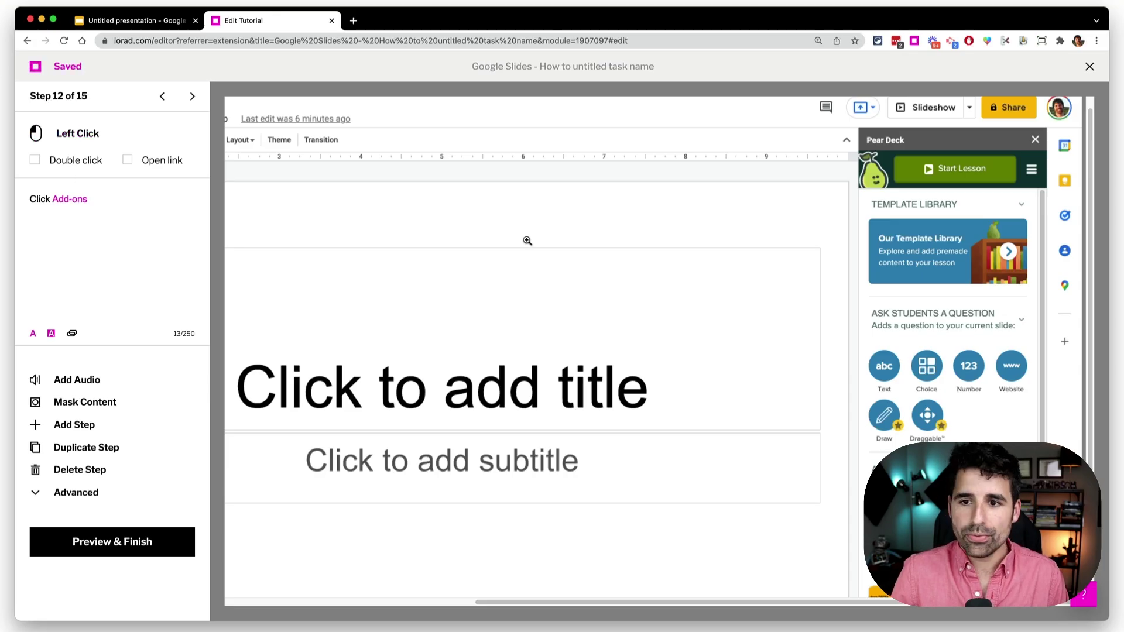
Step: Finish editing the tutorial with text-to-speech added, and start its desktop preview
right_click(296, 155)
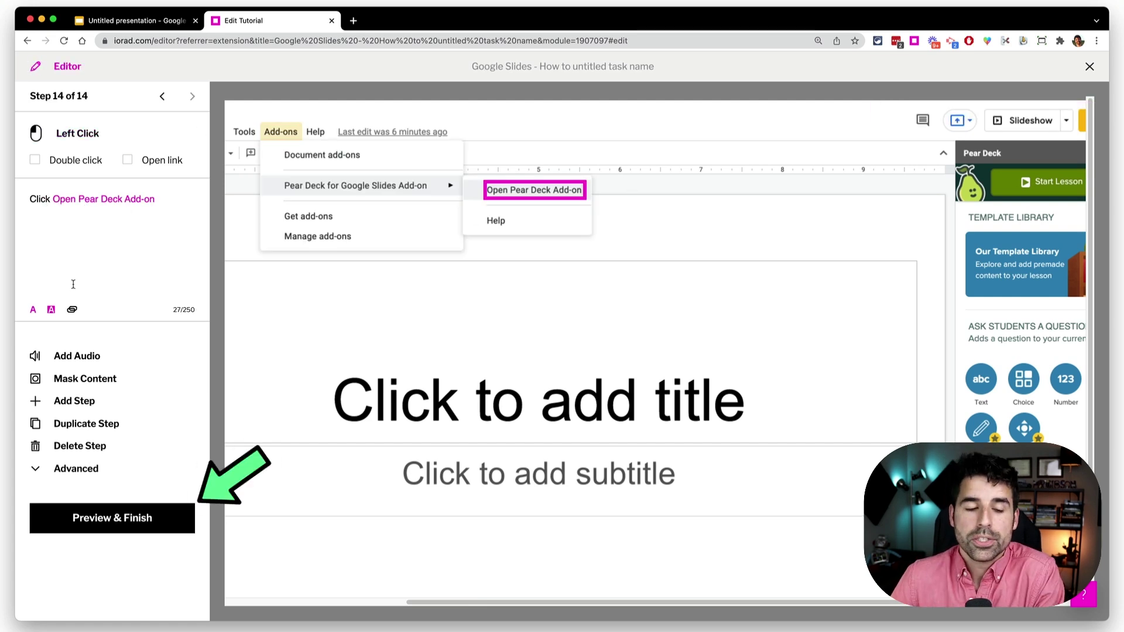
left_click(112, 518)
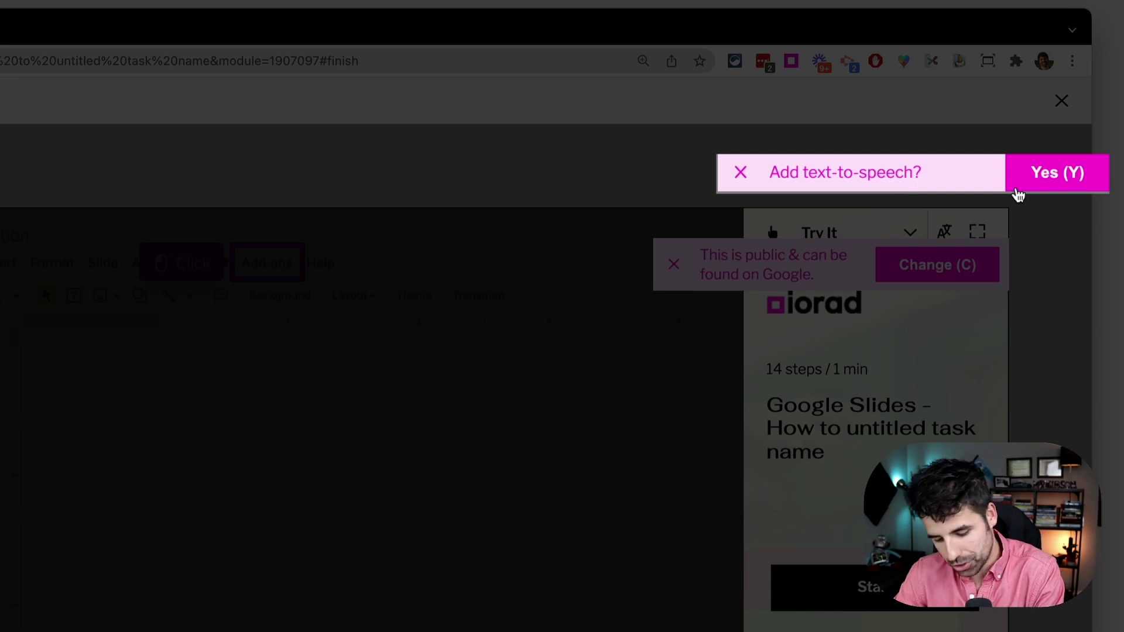
left_click(1024, 176)
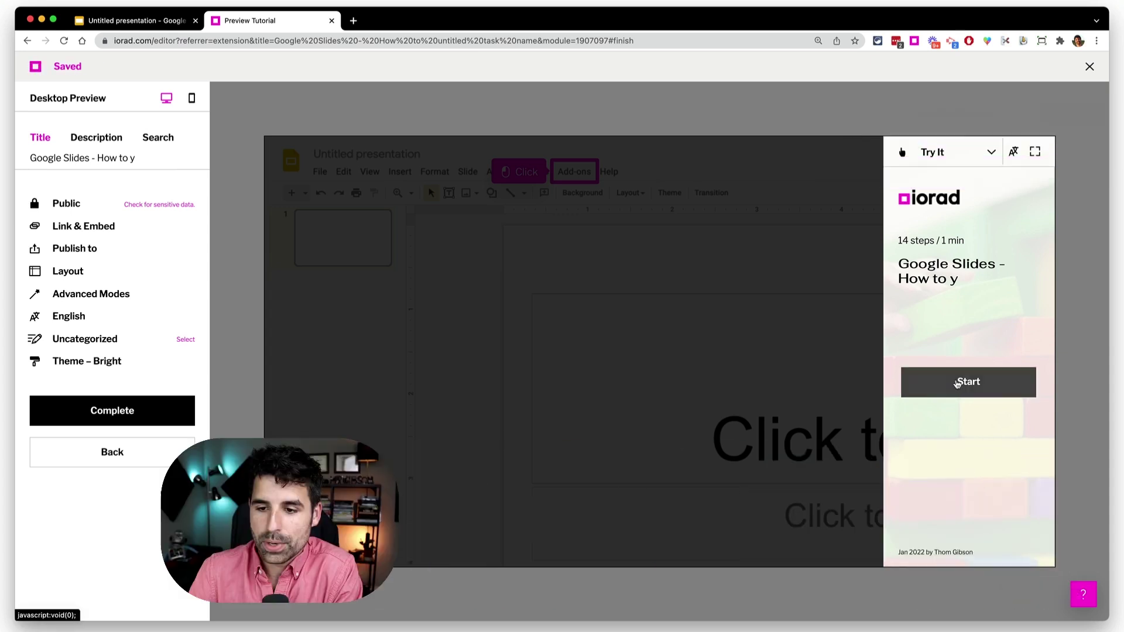
left_click(981, 388)
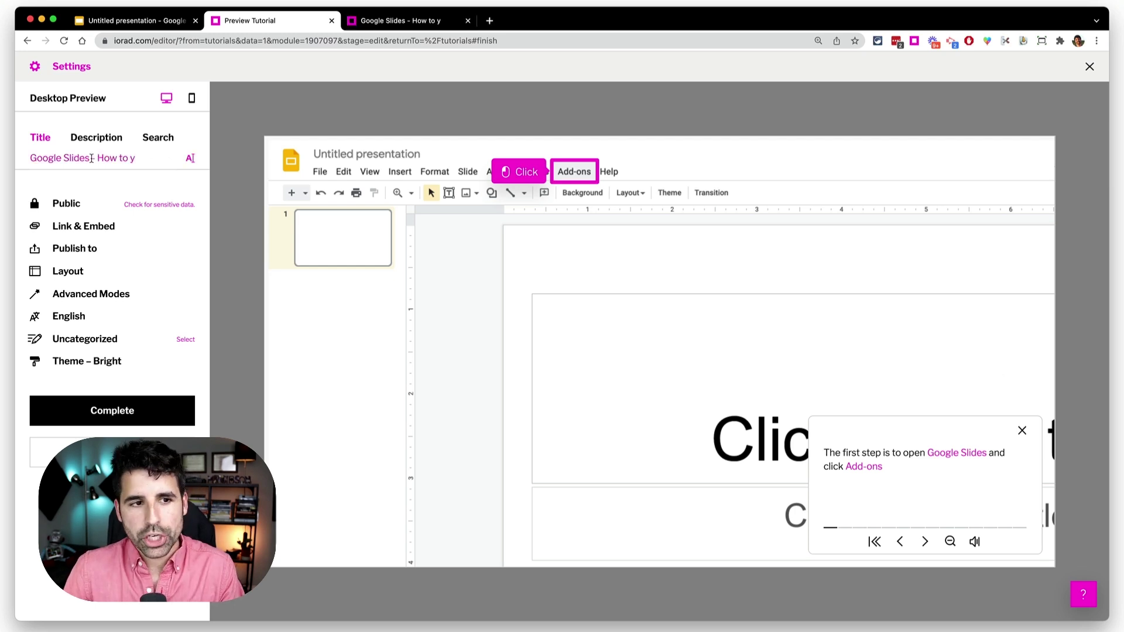
Step: Replace the tutorial's title with "How to add Pear Deck add-on to Google Slides"
left_click_drag(98, 159, 135, 158)
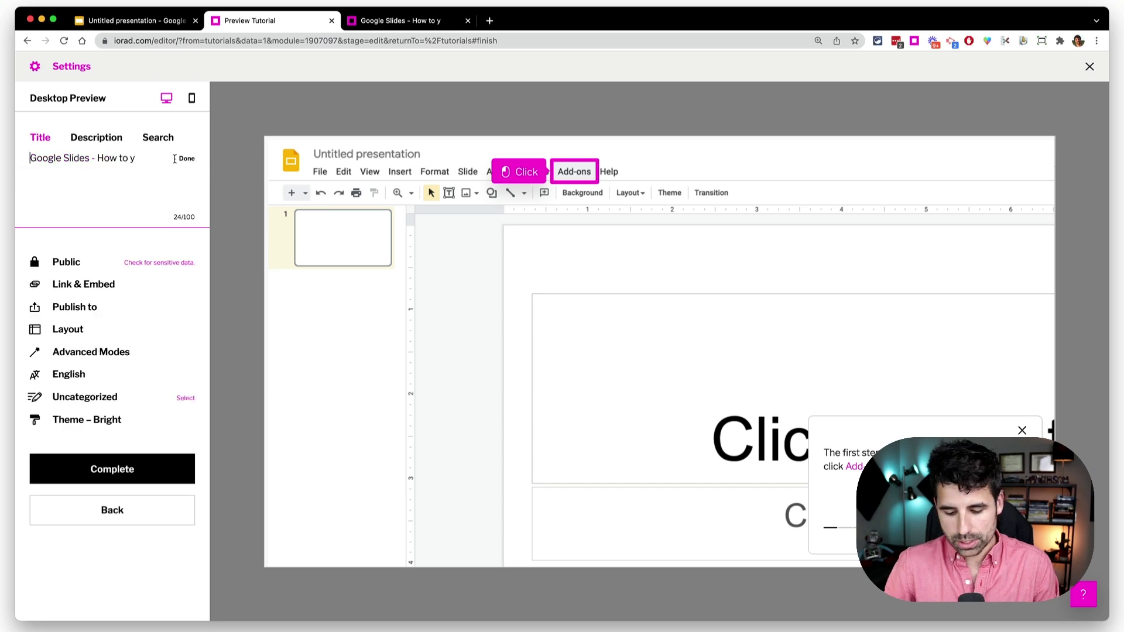
key("ctrl+a")
type("How to add")
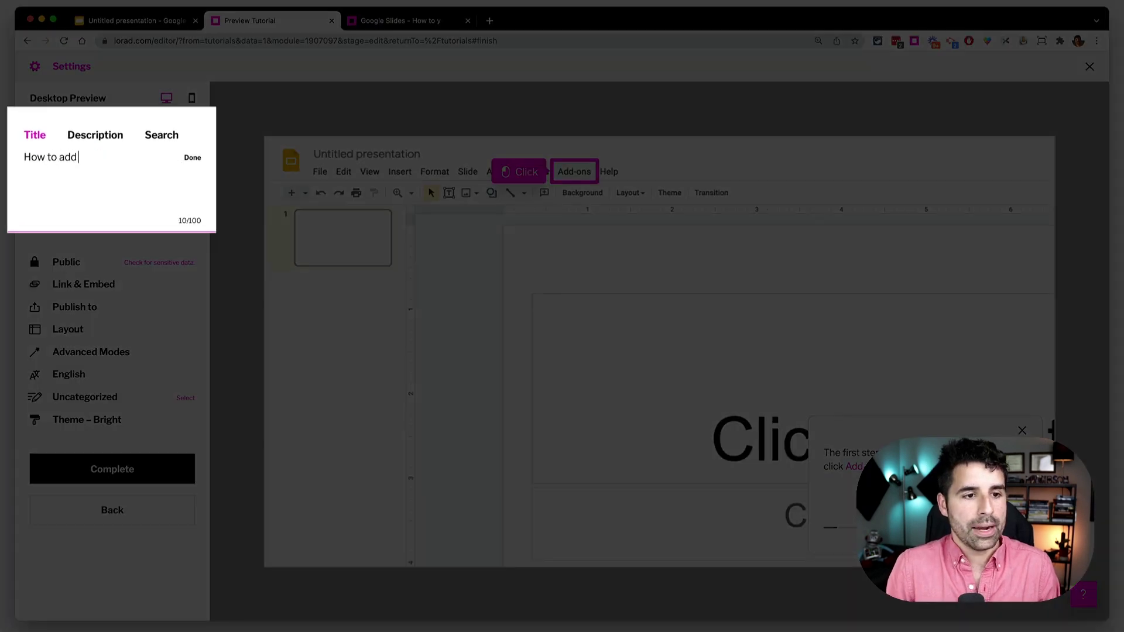
type(" Pear Deck a")
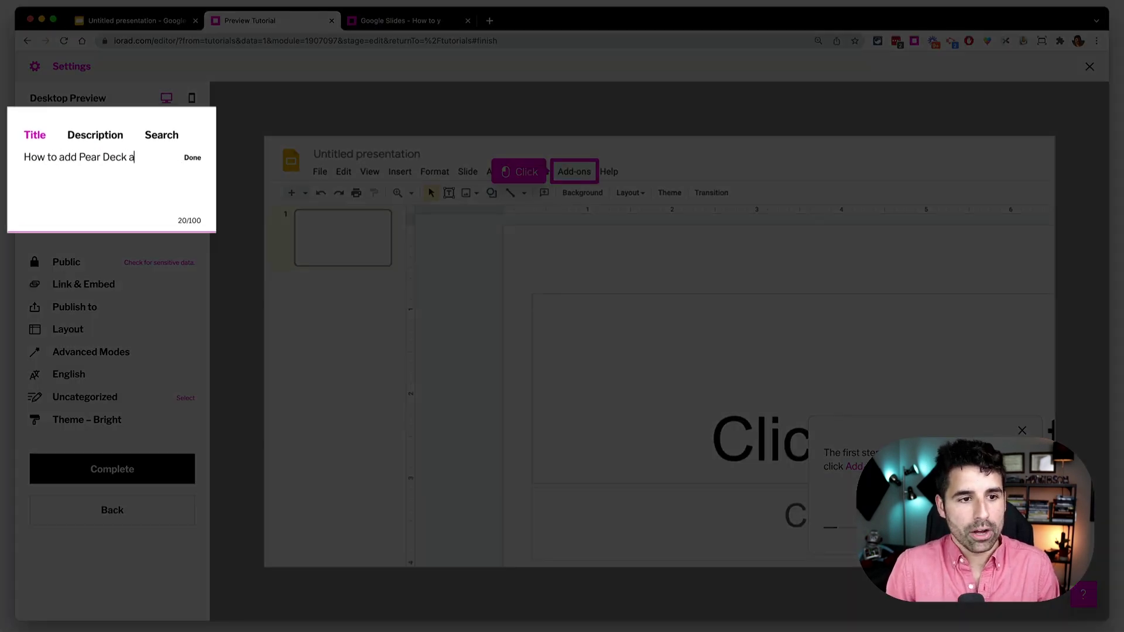
type("dd-on to Google")
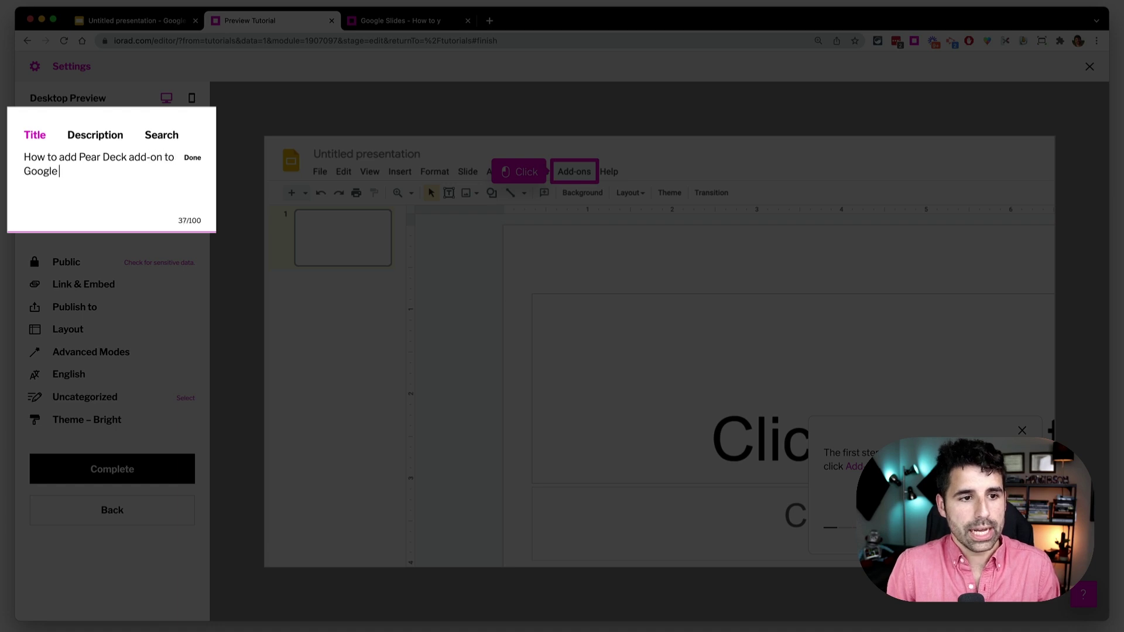
type(" Slides - How to y")
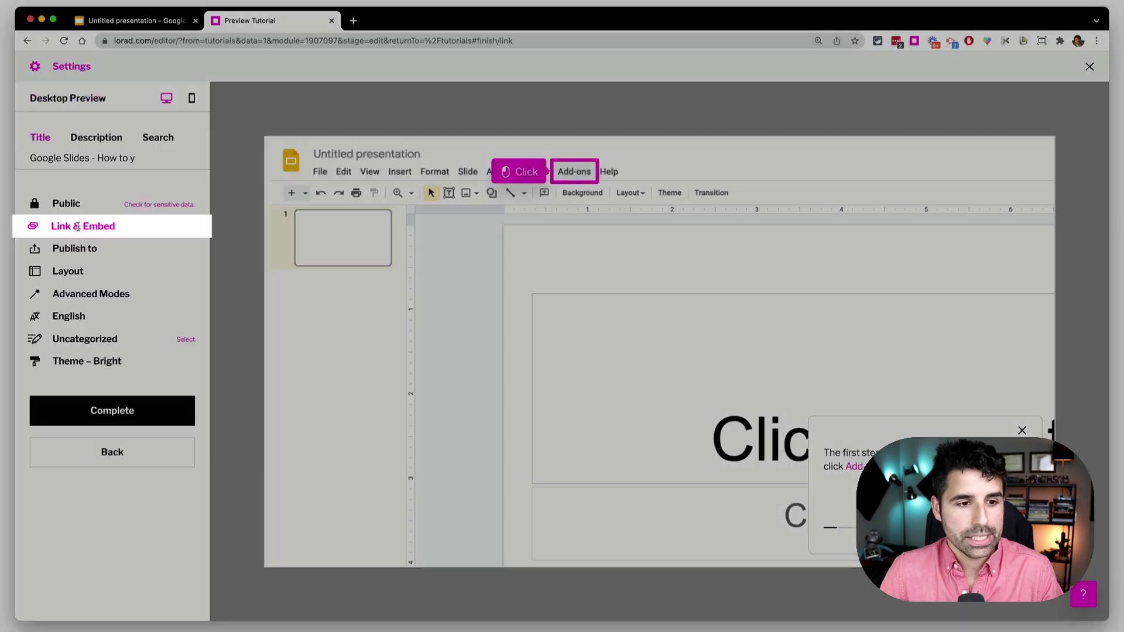
Step: Copy the tutorial's direct link from the Link & Embed settings and open it in a new browser tab
left_click(76, 233)
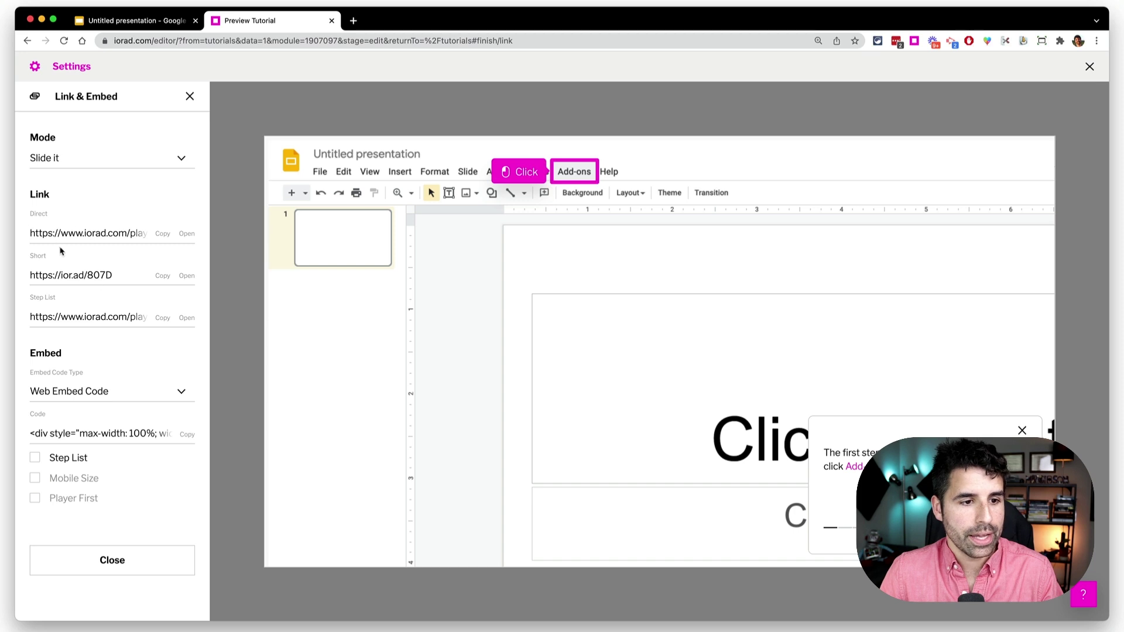
left_click(165, 236)
left_click(353, 21)
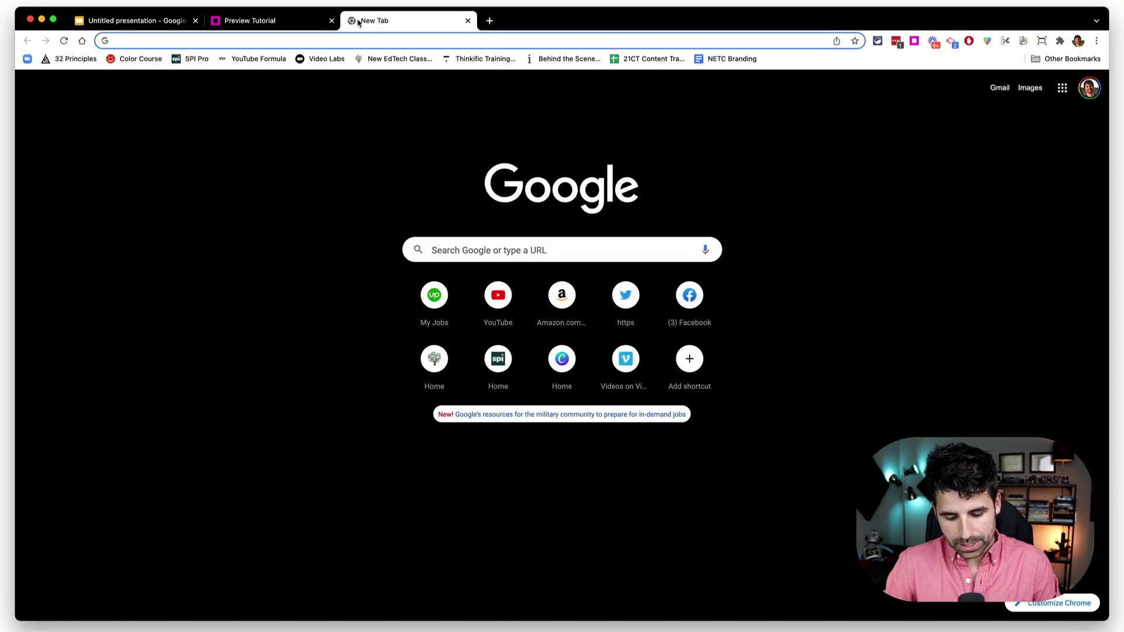
key("cmd+v")
key("Return")
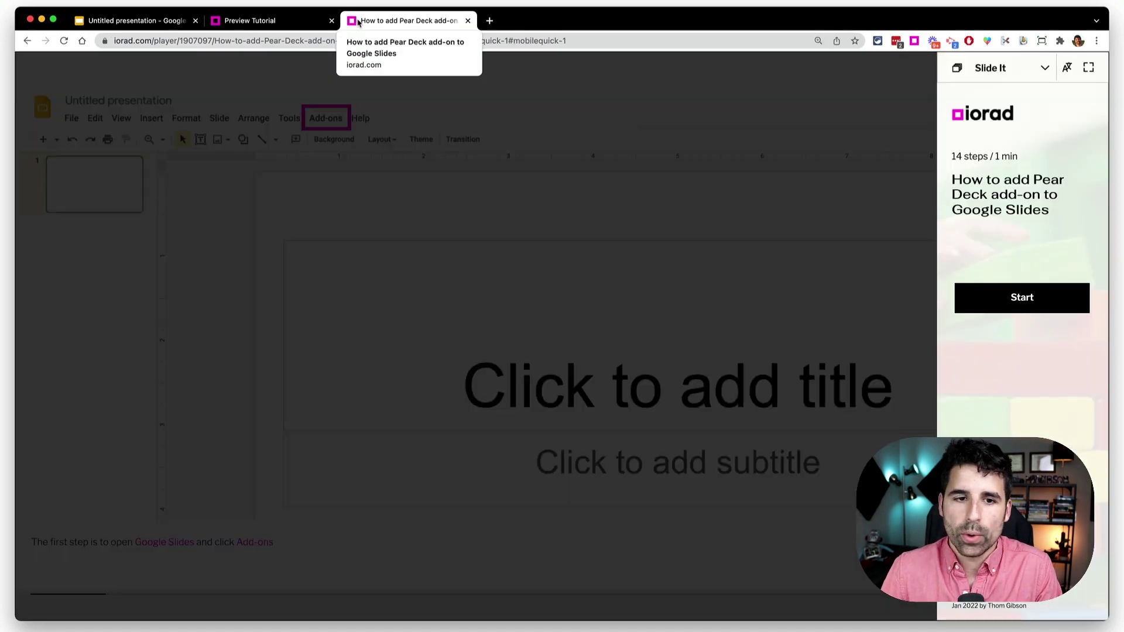
Step: Switch the tutorial player to Try It mode, start it, and carry out the Add-ons and Get add-ons steps
left_click(1015, 68)
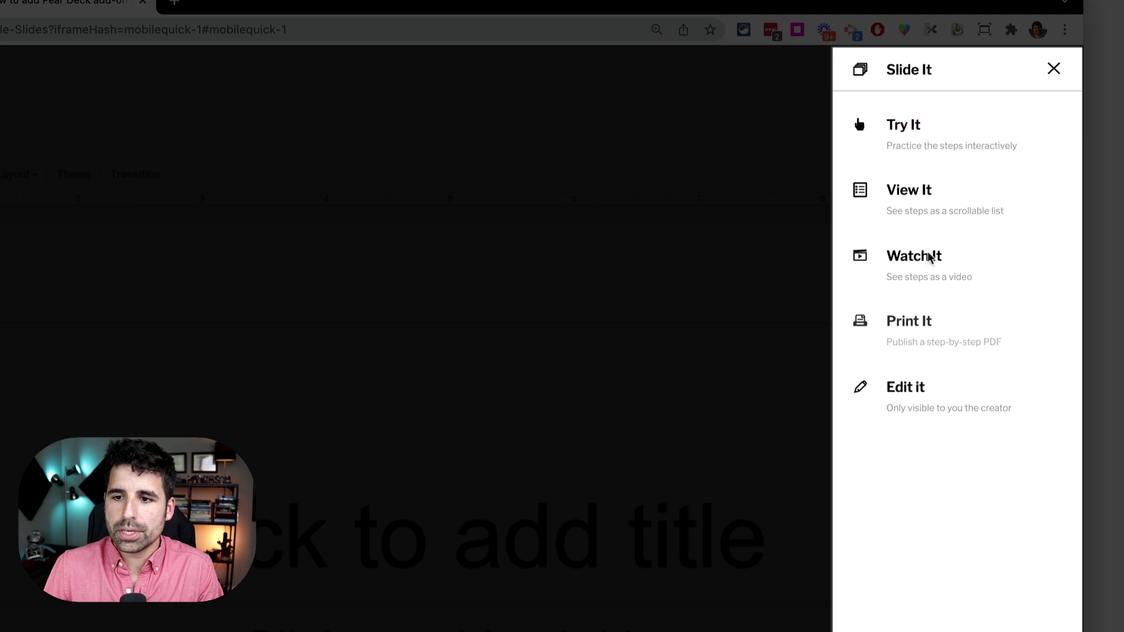
left_click(904, 124)
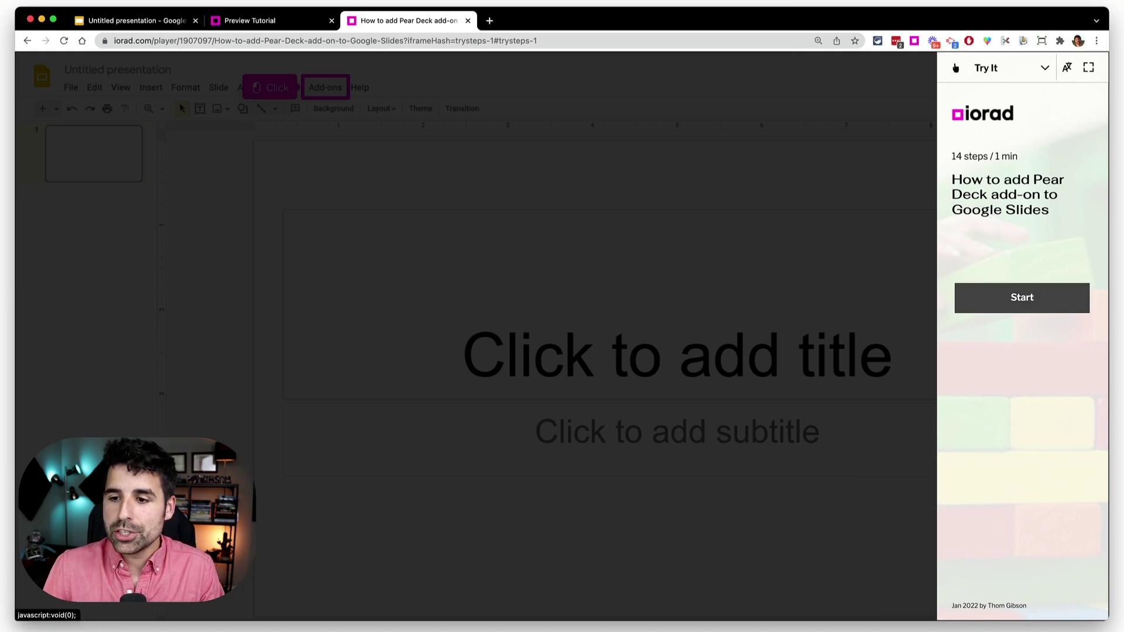
left_click(1024, 301)
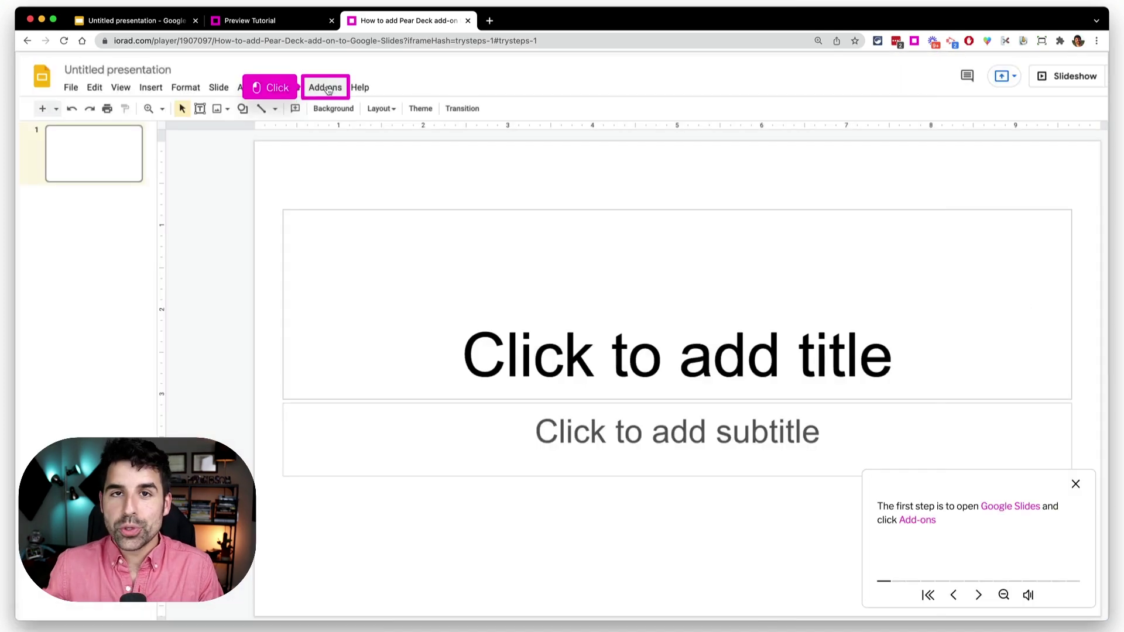
left_click(325, 87)
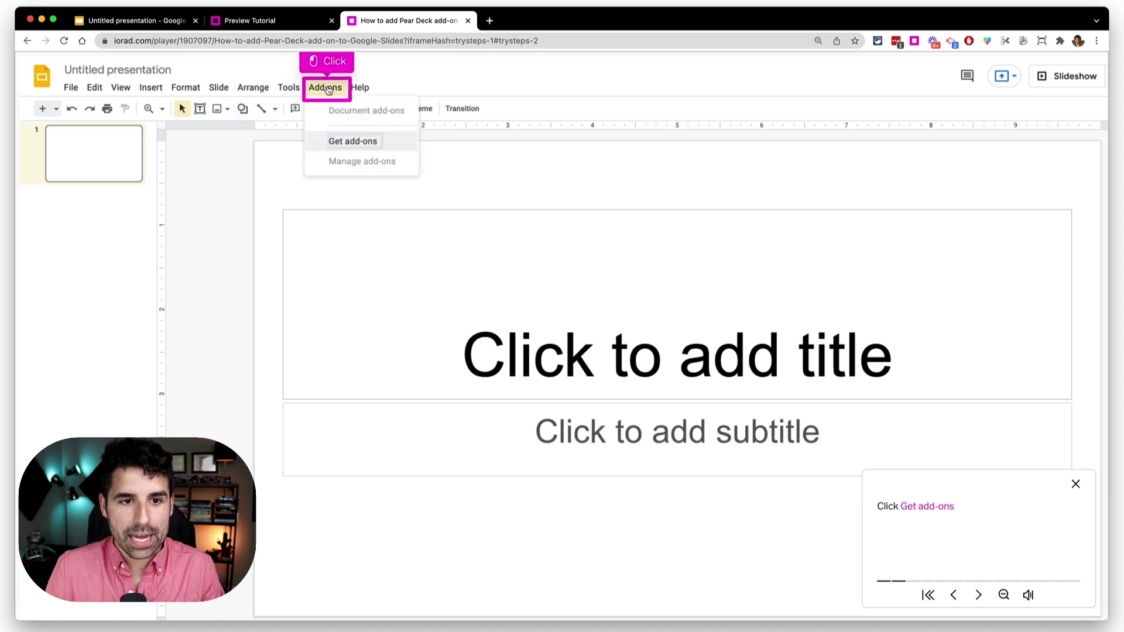
left_click(358, 144)
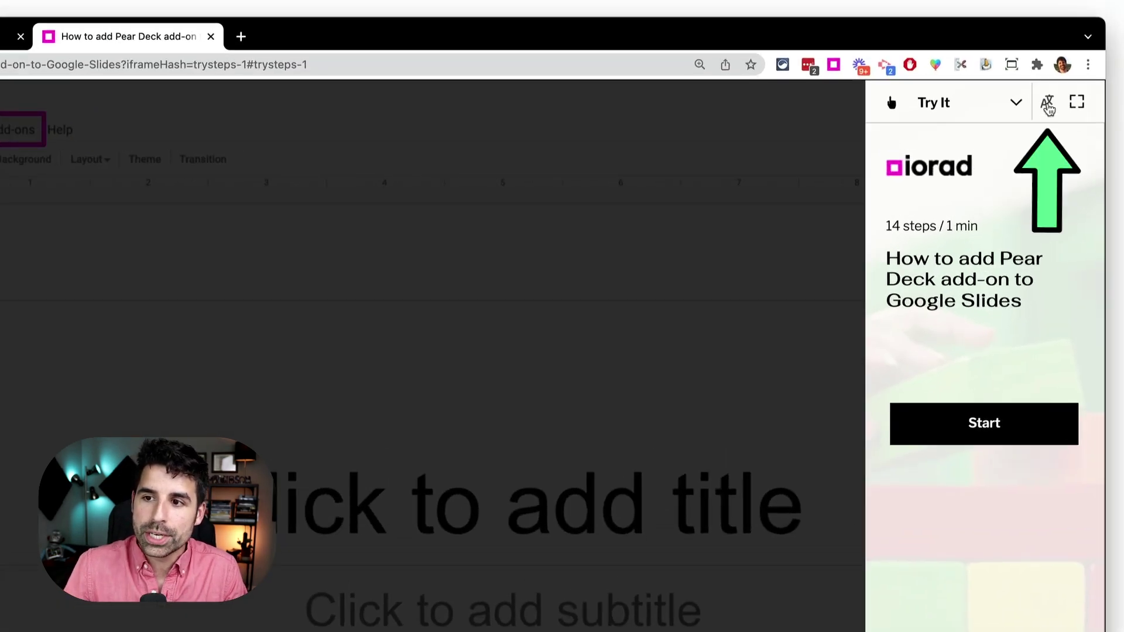
Step: Translate the tutorial into Spanish, start it, and try its first step
left_click(1047, 105)
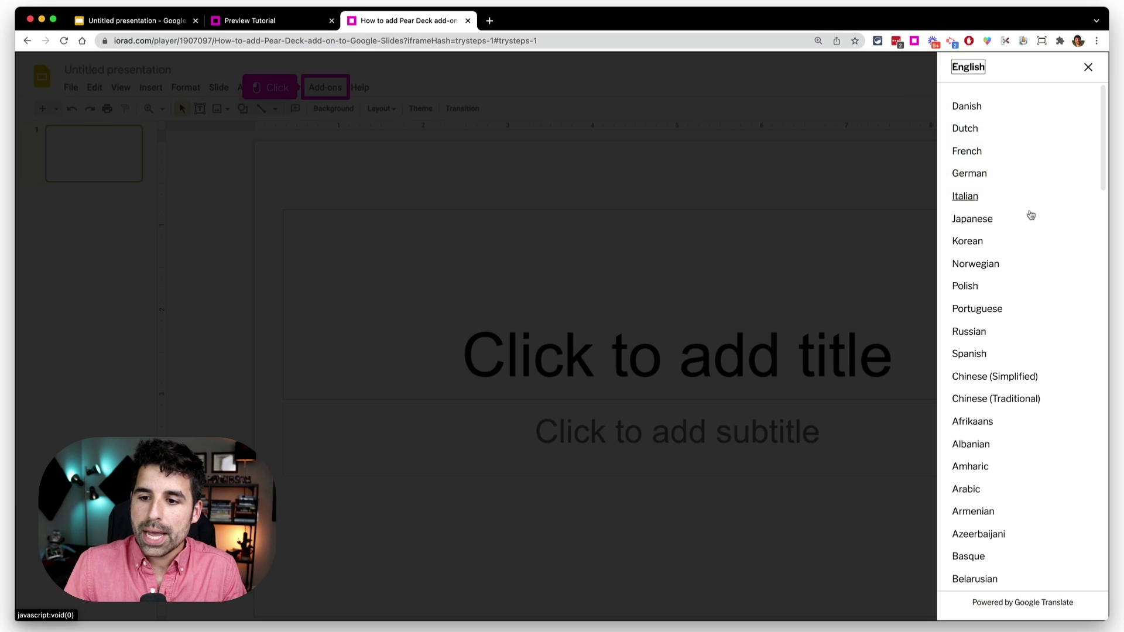
left_click(972, 354)
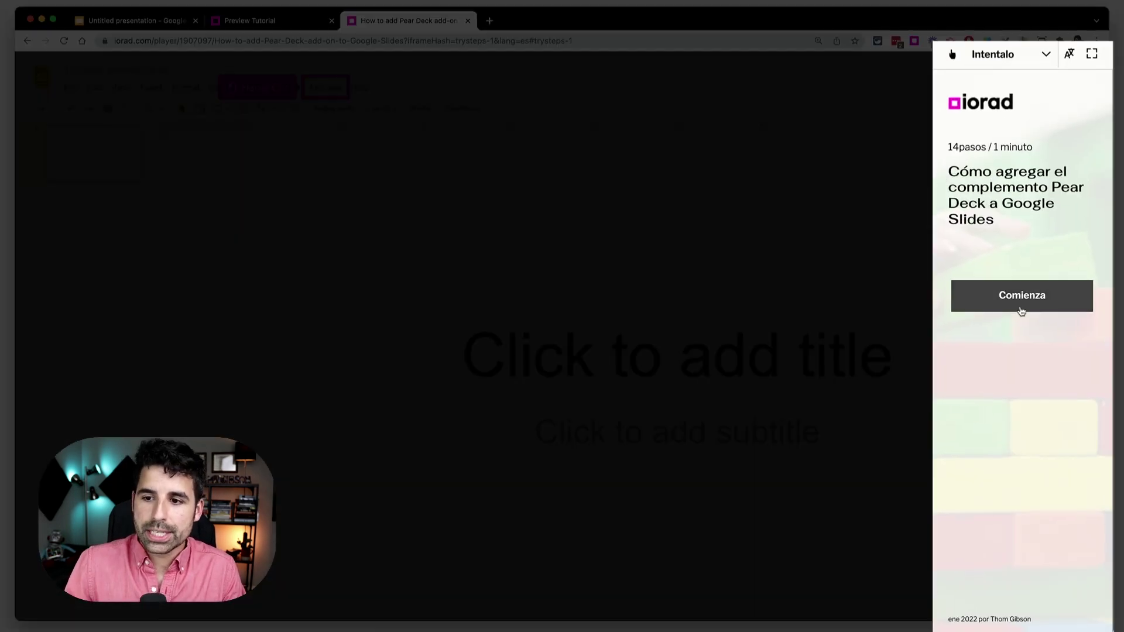
left_click(1022, 305)
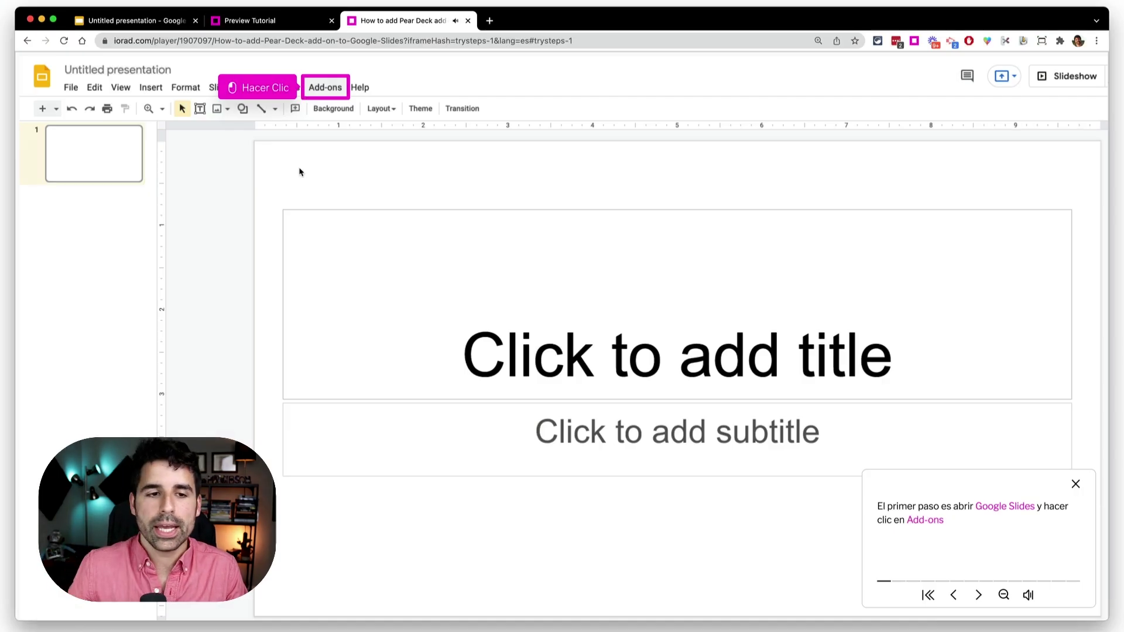
left_click(269, 88)
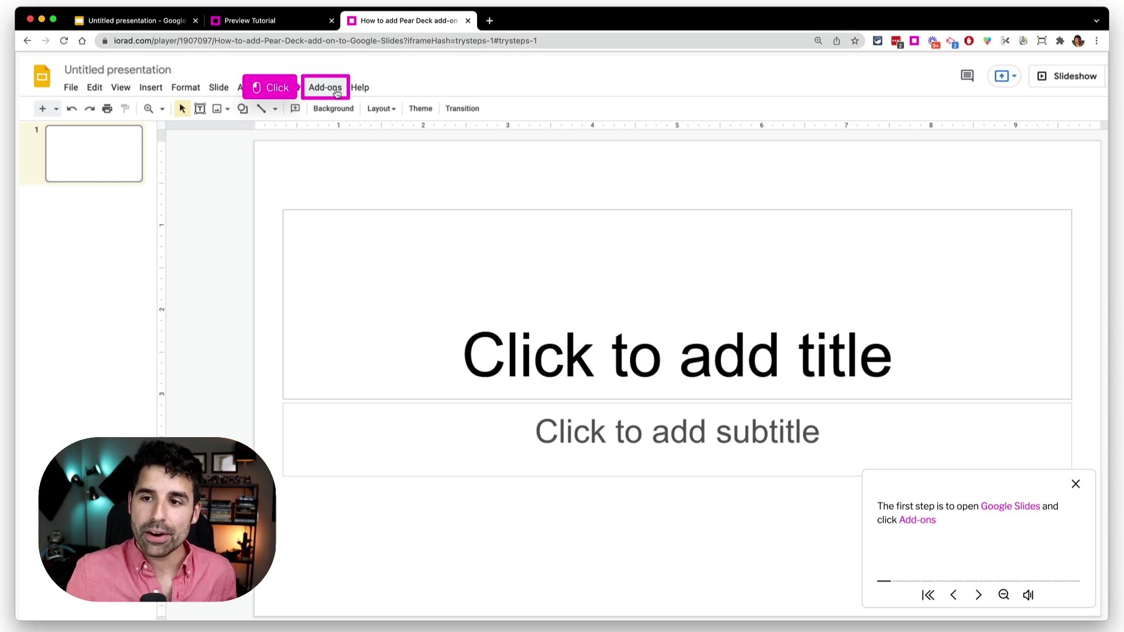
Step: Switch the tutorial to View It mode and look through its list of steps down to the final Add-ons step
left_click(1039, 69)
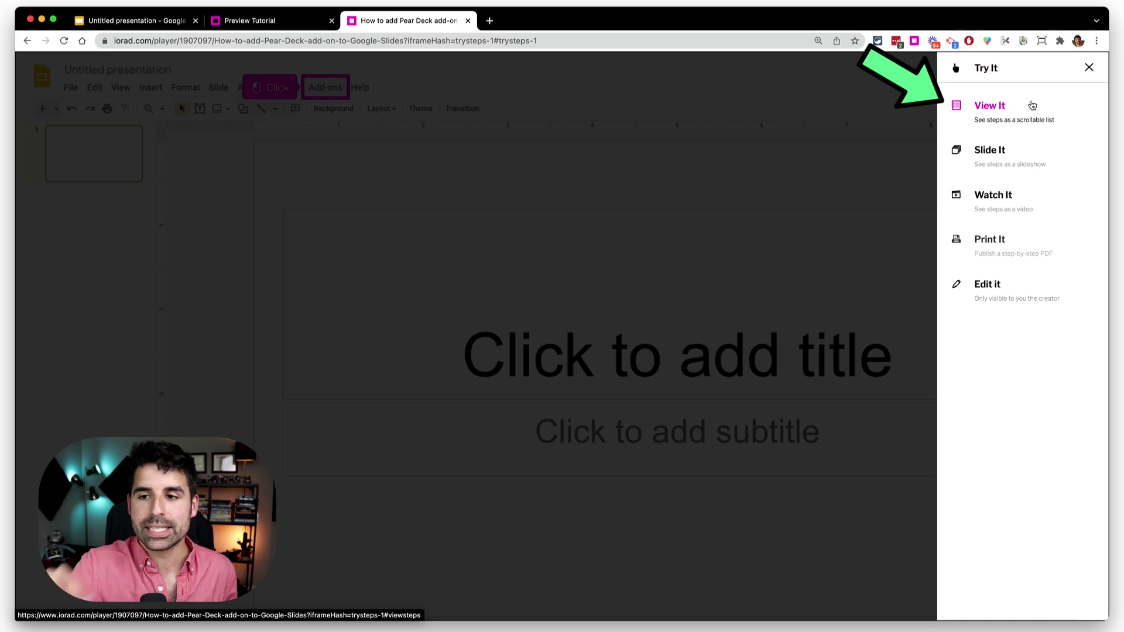
left_click(997, 120)
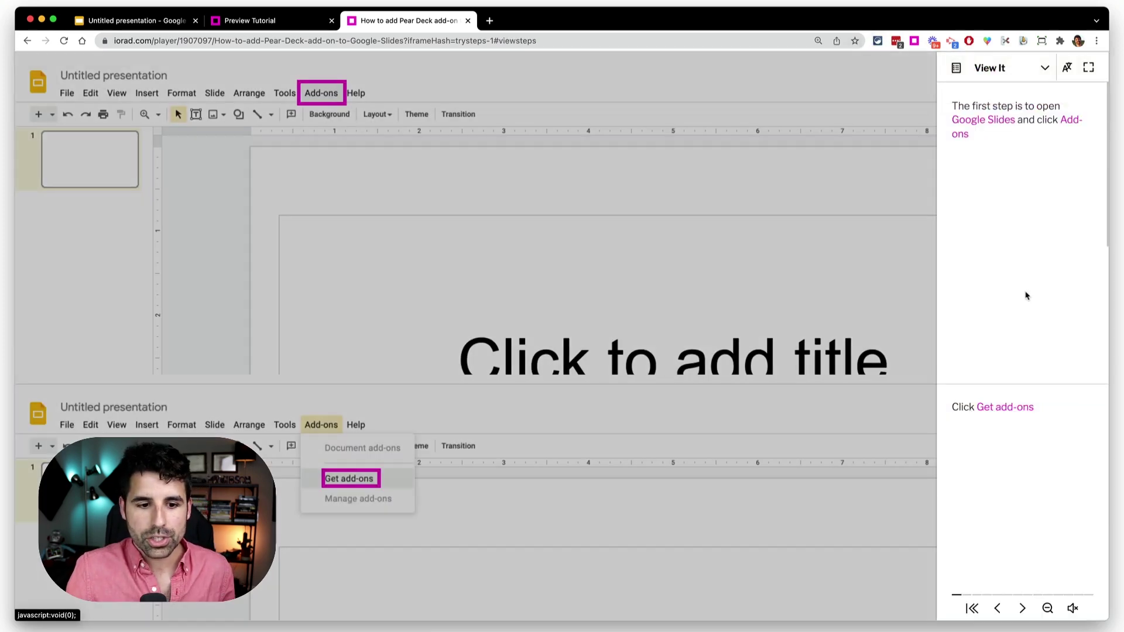
scroll(490, 269, "down", 4)
scroll(491, 269, "down", 10)
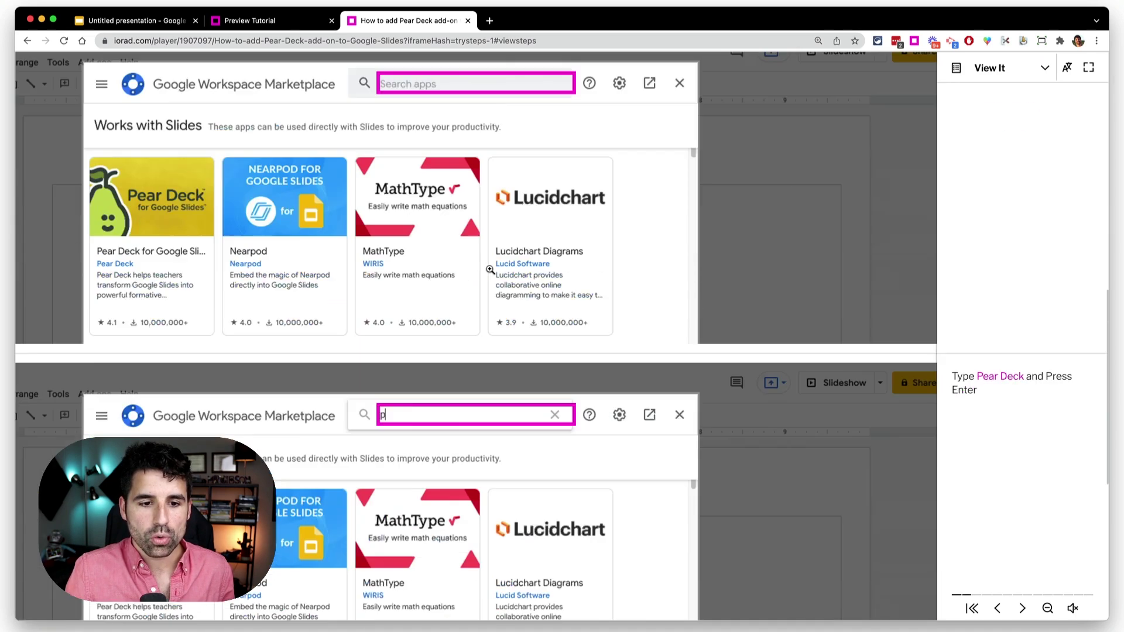
scroll(533, 285, "down", 10)
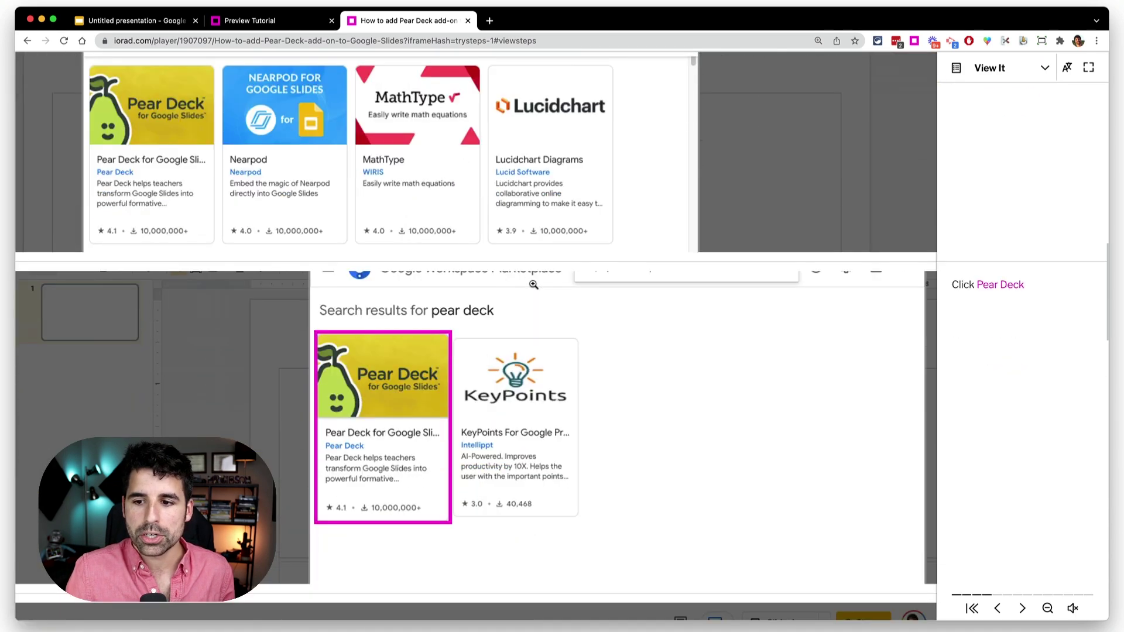
scroll(533, 284, "down", 10)
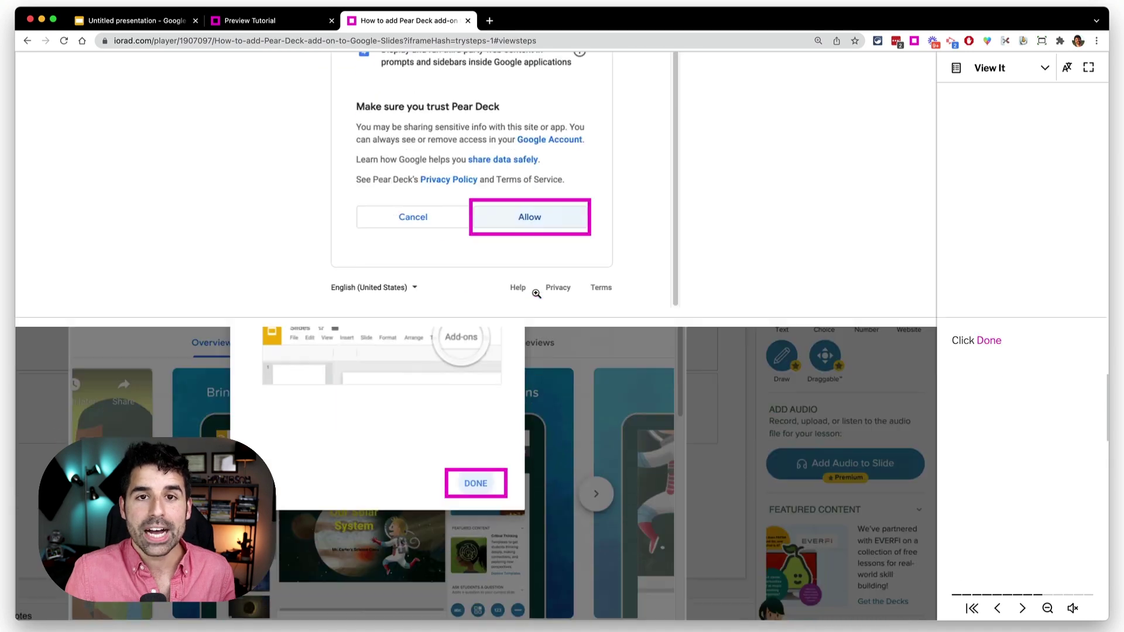
scroll(536, 293, "down", 10)
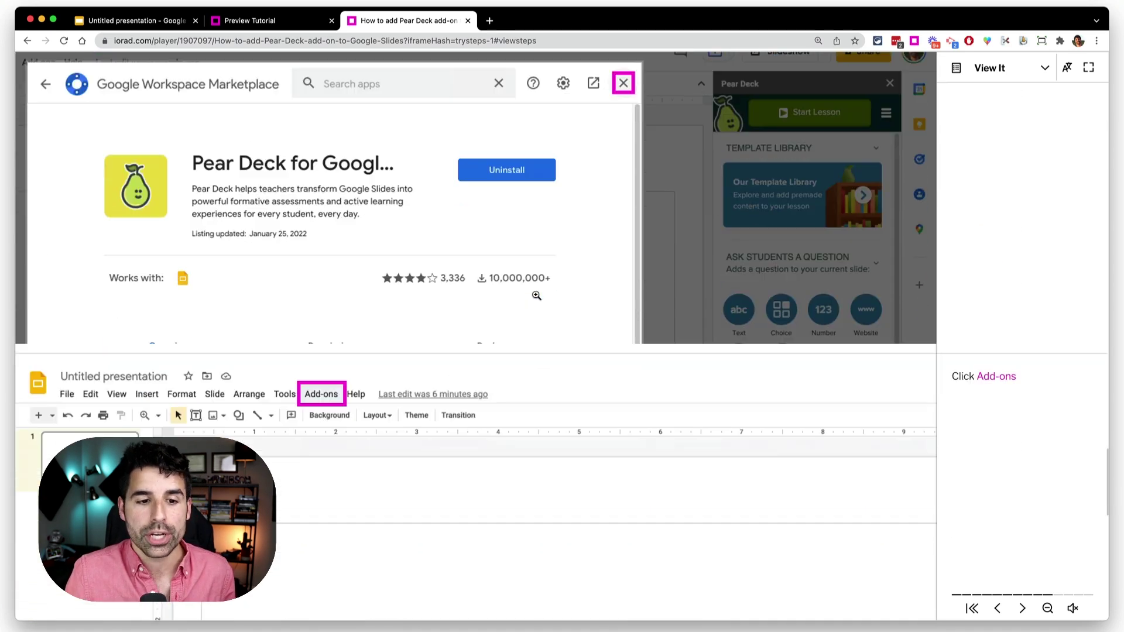
Step: From the Untitled presentation, open the iorad extension and start the tutorial "How to add Pear Deck add-on to Google Slides"
key("ctrl+Tab")
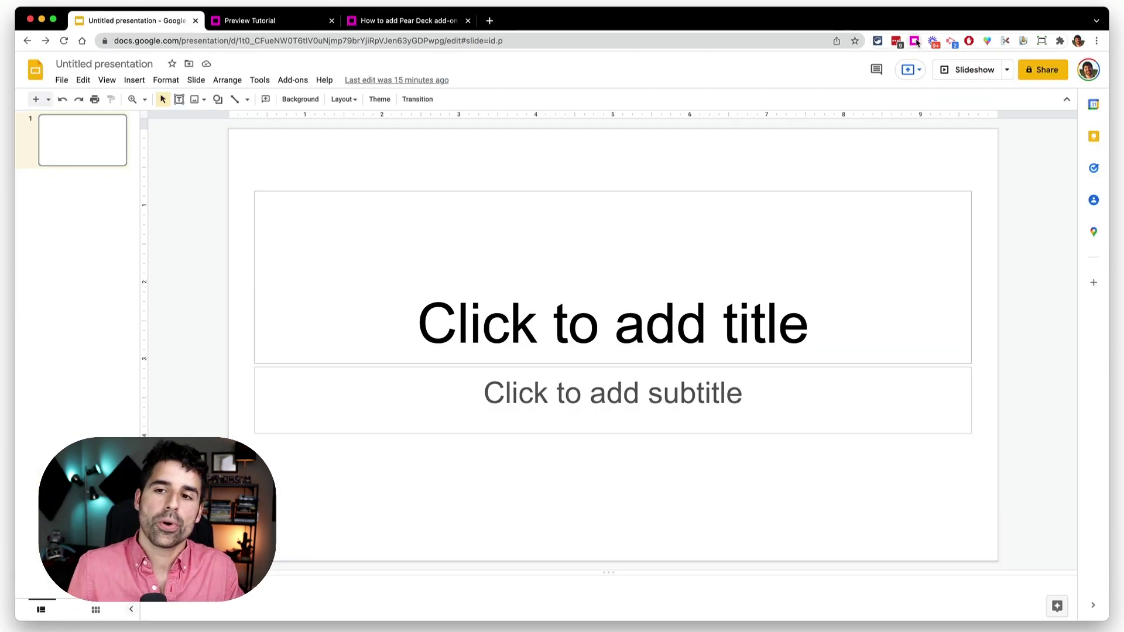
left_click(915, 41)
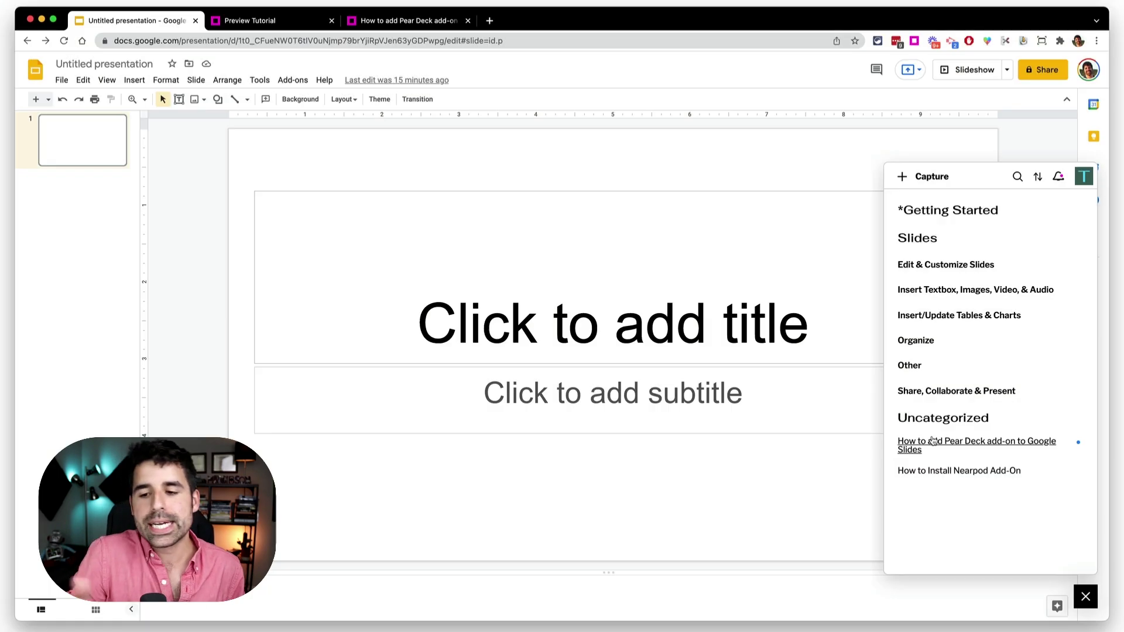
left_click(932, 441)
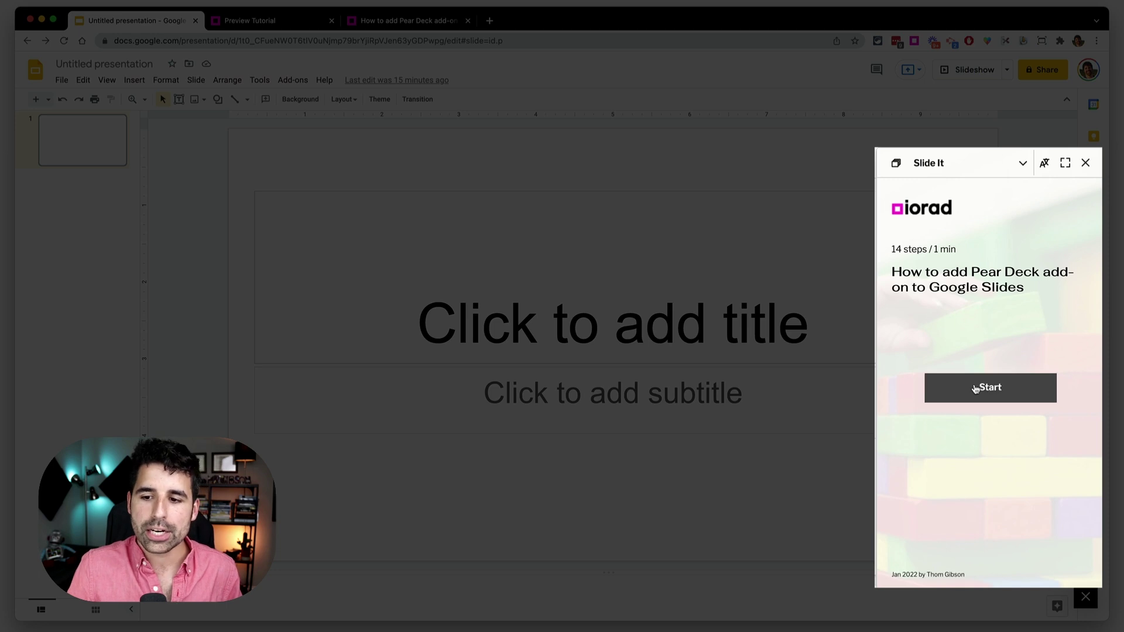
left_click(975, 389)
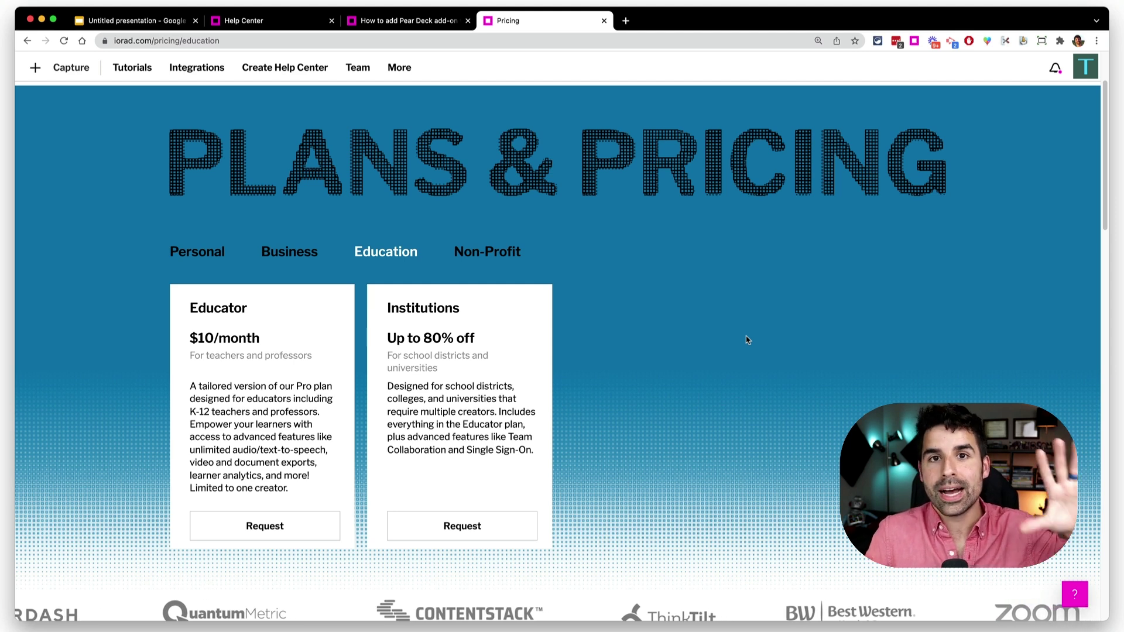
Step: Show the Business plans on the iorad pricing page to examine their prices and features
left_click(294, 252)
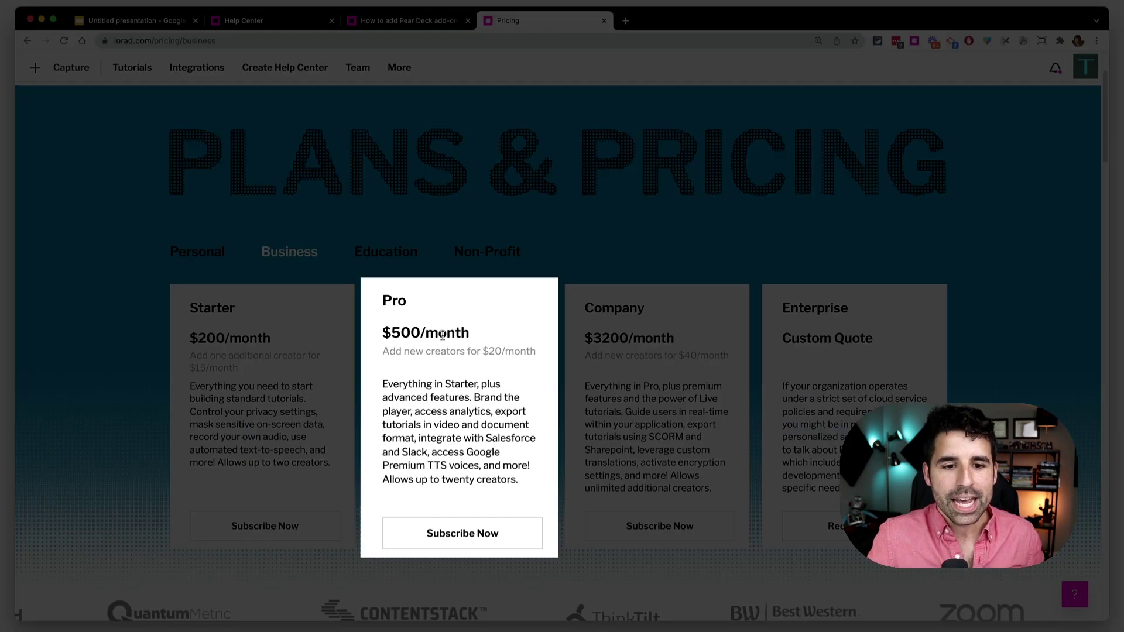